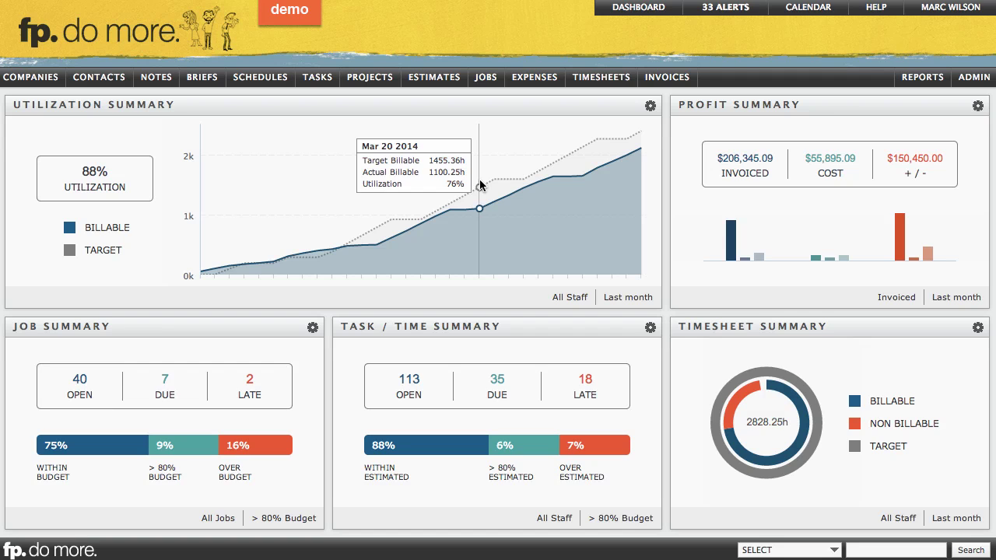
- Open the Great Atlantic Insurance invoice for the Spring Brochure job and check its posting status and amounts
{"action": "mouse_move", "coordinate": [667, 78]}
{"action": "mouse_move", "coordinate": [670, 115]}
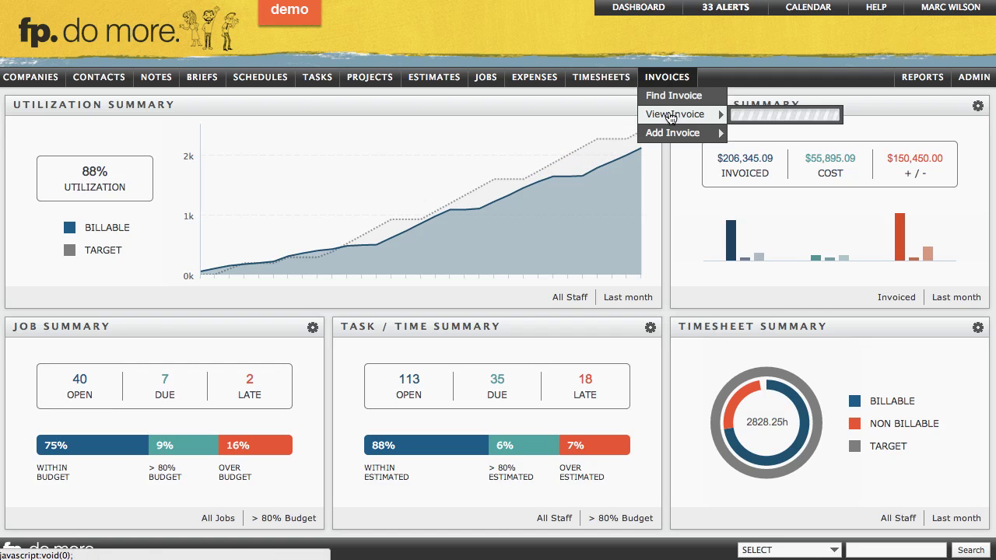
{"action": "left_click", "coordinate": [745, 114]}
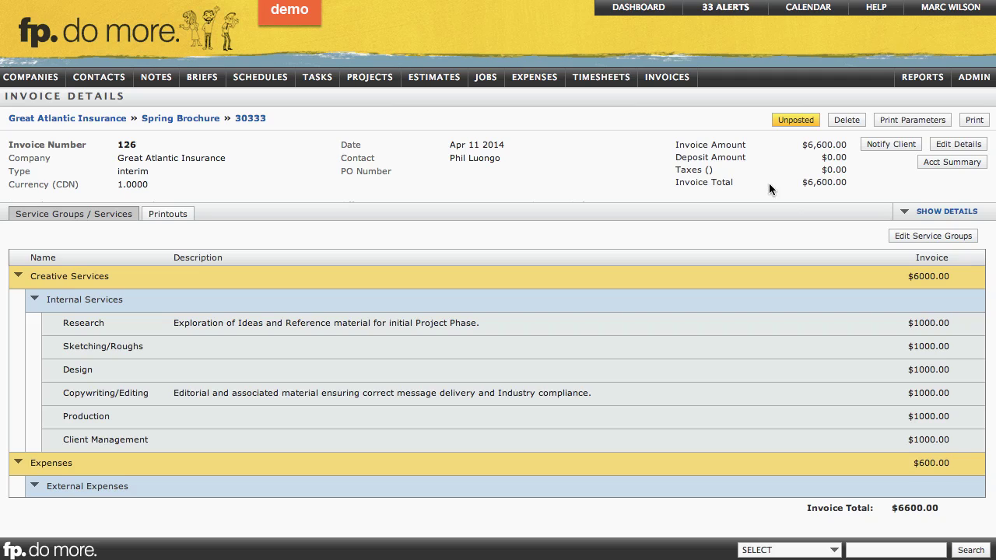
{"action": "left_click", "coordinate": [843, 181]}
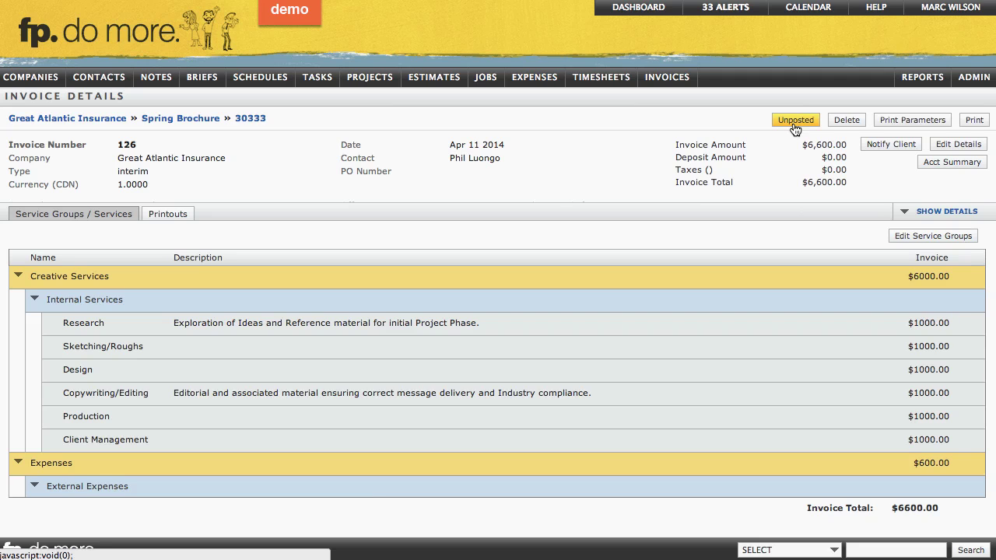
- Open the invoice's service groups for editing and review the service names under Internal Services
{"action": "left_click", "coordinate": [906, 236]}
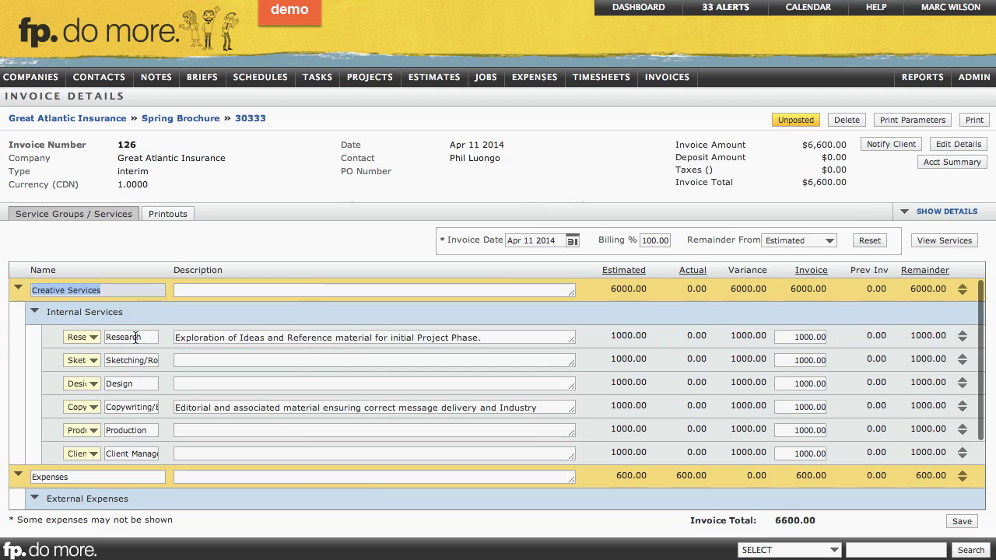
{"action": "left_click", "coordinate": [136, 337]}
{"action": "left_click", "coordinate": [137, 359]}
{"action": "left_click", "coordinate": [135, 382]}
{"action": "left_click", "coordinate": [136, 406]}
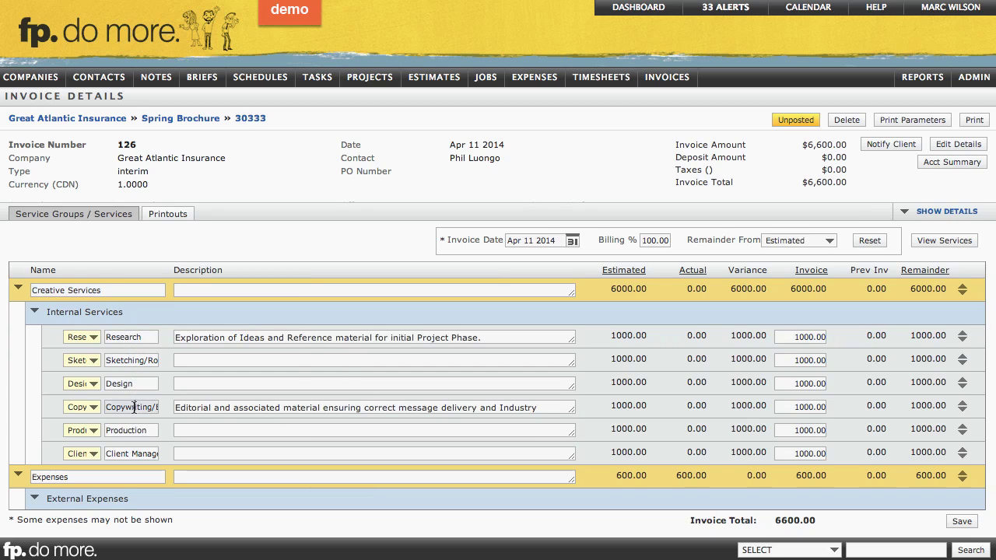
- Try to save the invoice with the Research line's service type left blank
{"action": "left_click", "coordinate": [93, 338]}
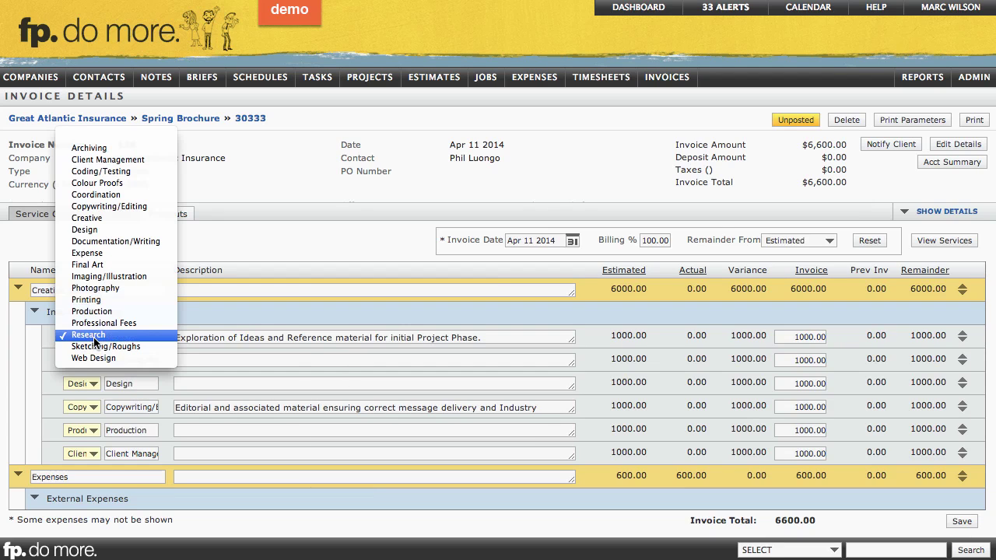
{"action": "left_click", "coordinate": [106, 139]}
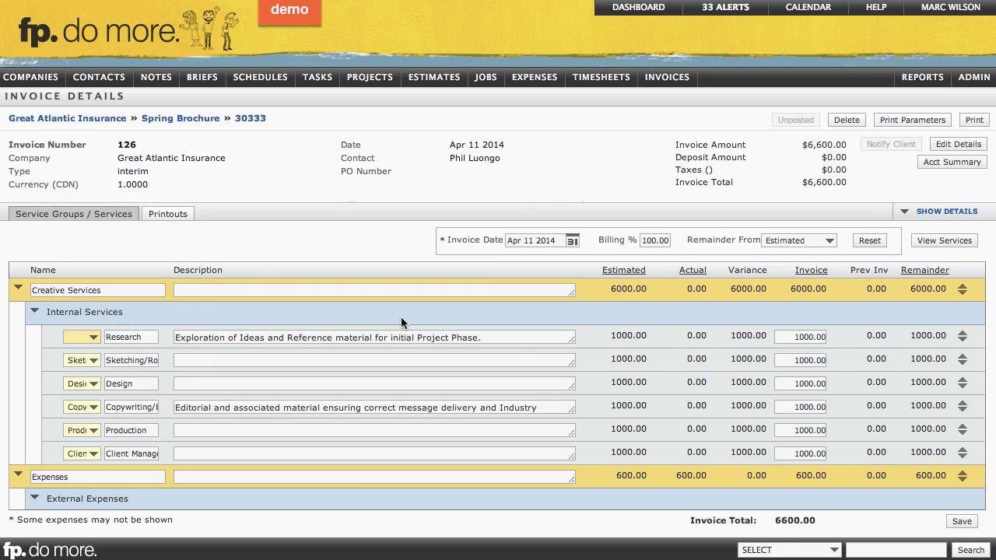
{"action": "left_click", "coordinate": [957, 523]}
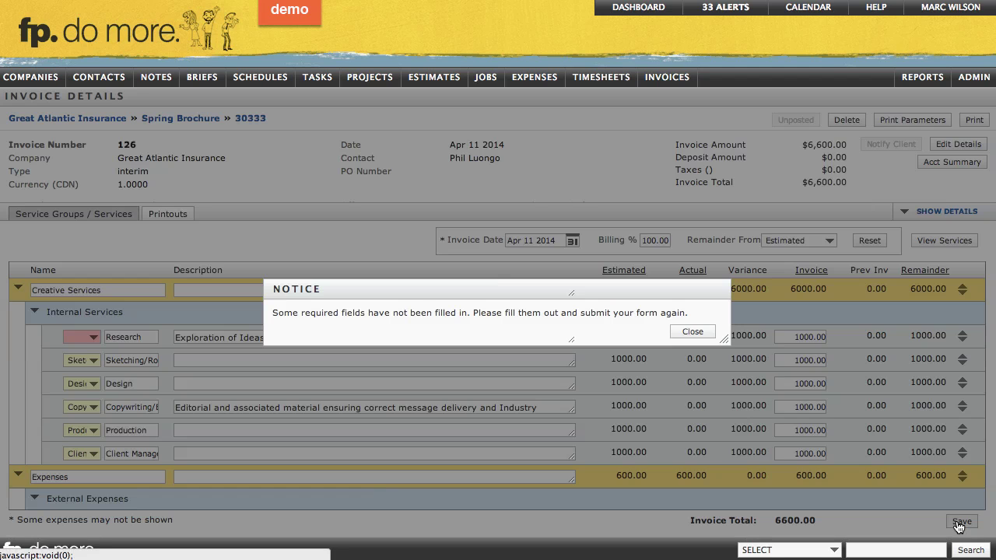
{"action": "left_click", "coordinate": [693, 333]}
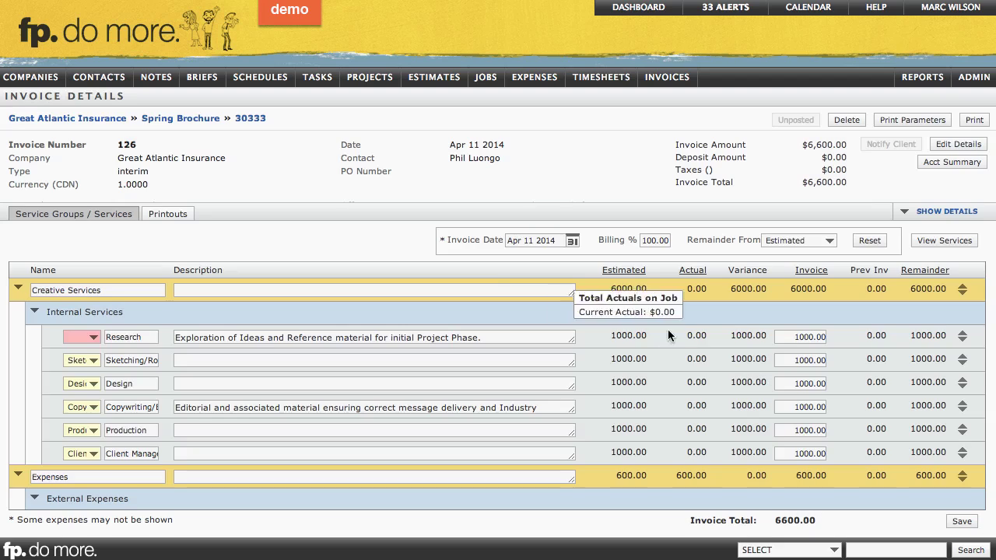
- Set the first internal service line's type to Research and save the invoice
{"action": "left_click", "coordinate": [92, 338]}
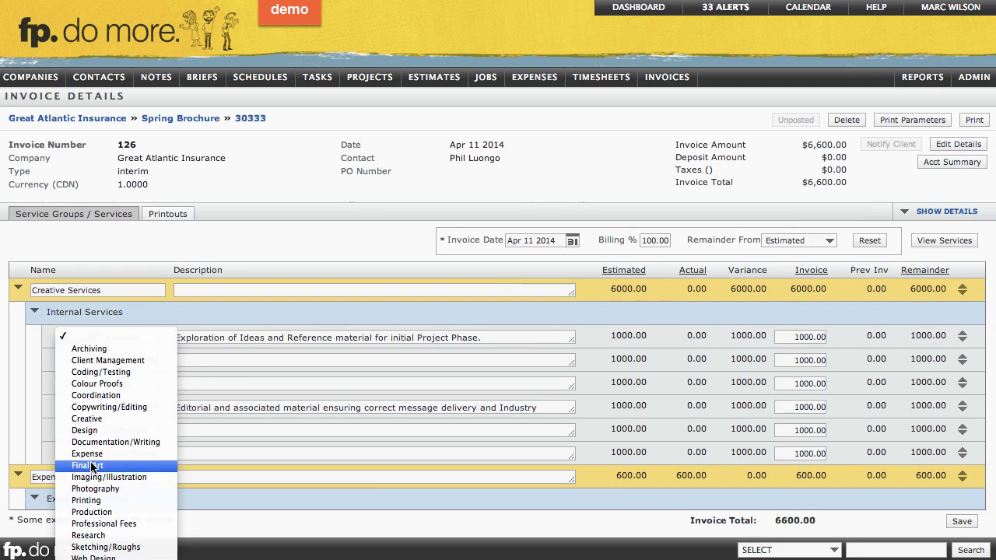
{"action": "left_click", "coordinate": [94, 536]}
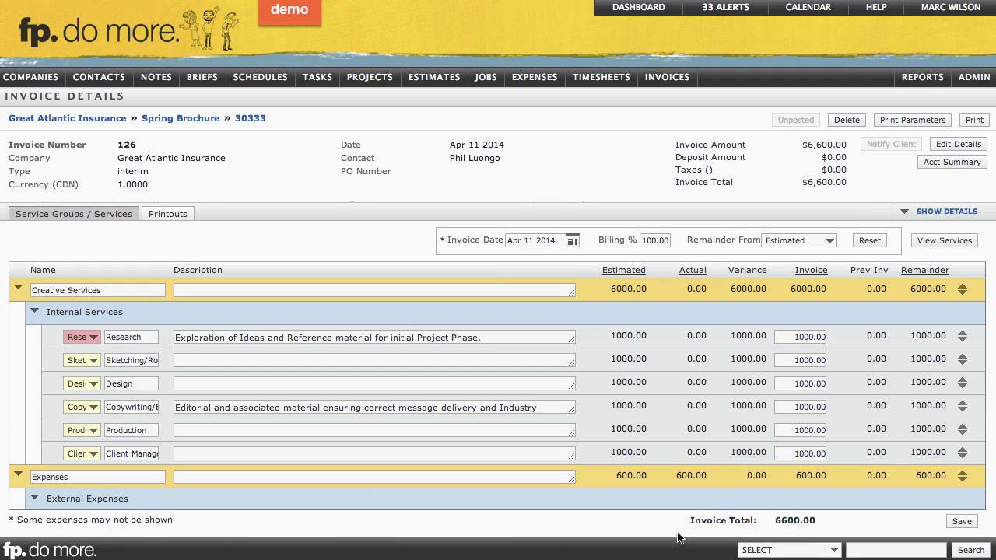
{"action": "left_click", "coordinate": [957, 522]}
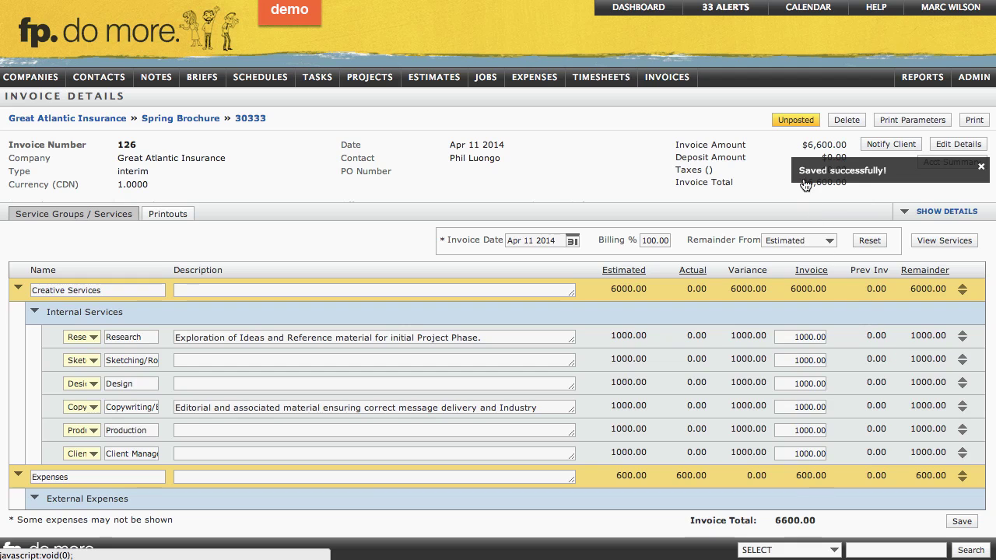
- Mark the invoice as posted, then switch to fp. Accountant V2 and synchronize it with QuickBooks
{"action": "left_click", "coordinate": [795, 124]}
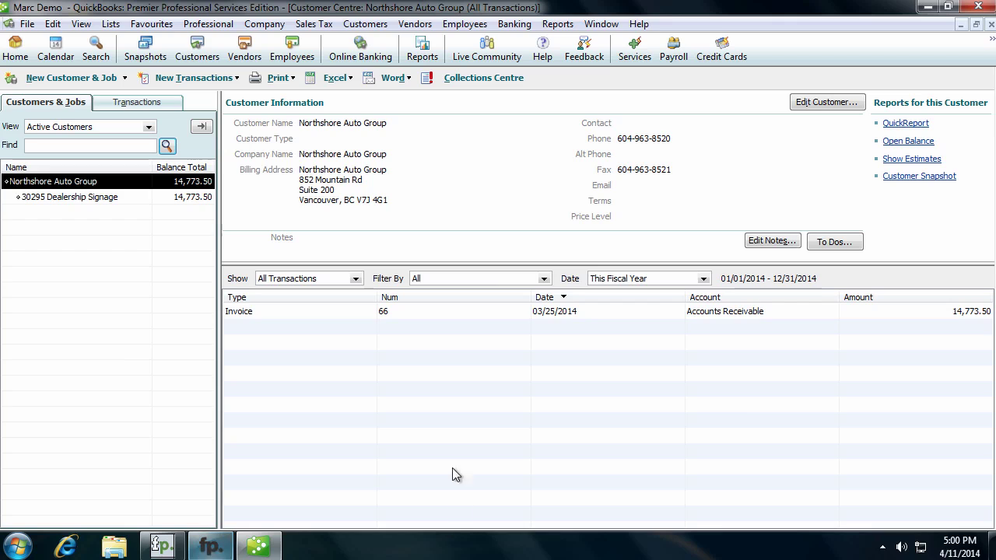
{"action": "left_click", "coordinate": [212, 547]}
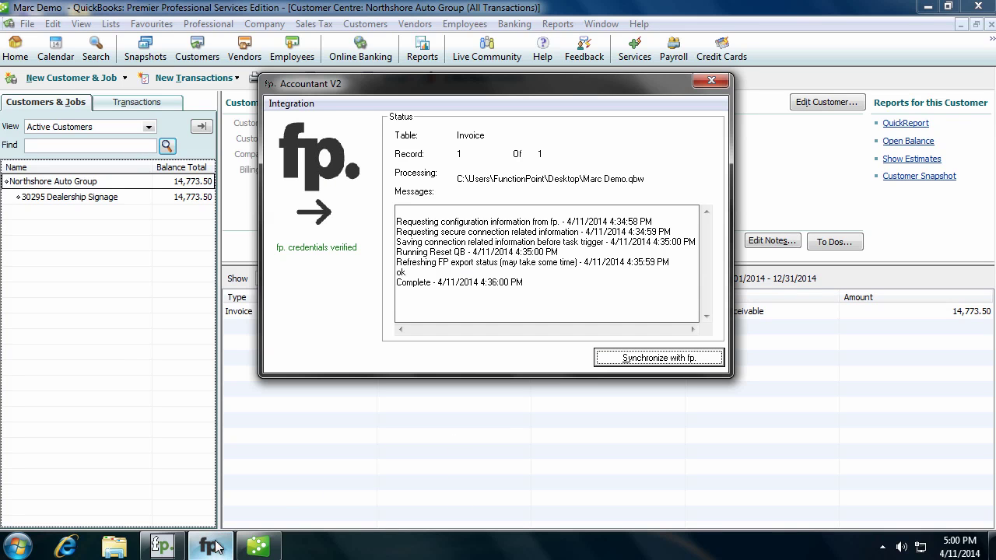
{"action": "left_click", "coordinate": [215, 548]}
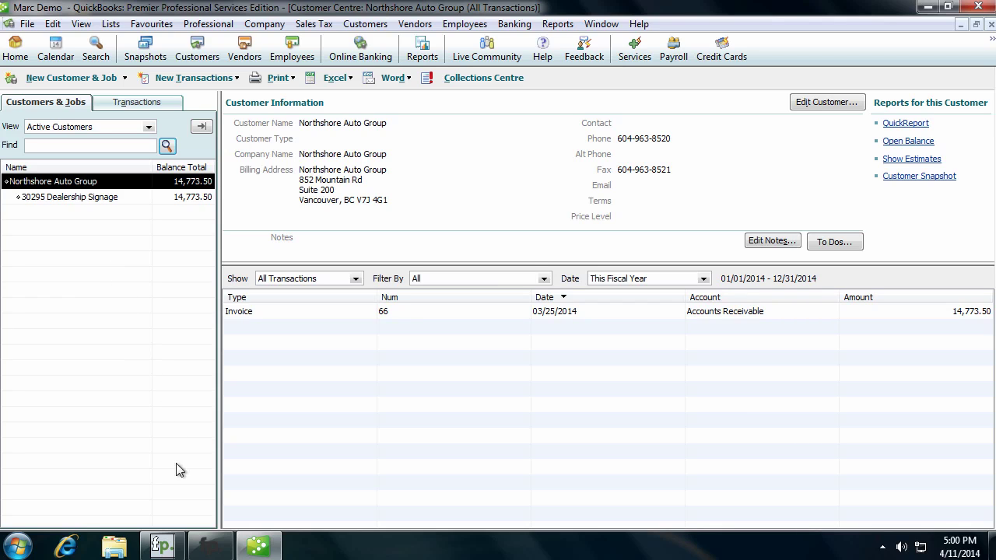
{"action": "left_click", "coordinate": [210, 547]}
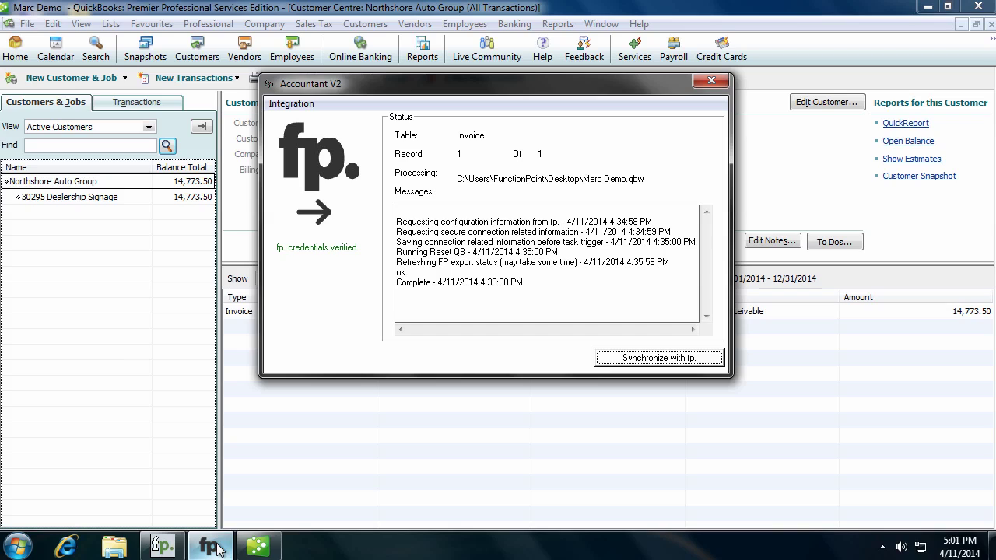
{"action": "left_click", "coordinate": [628, 363]}
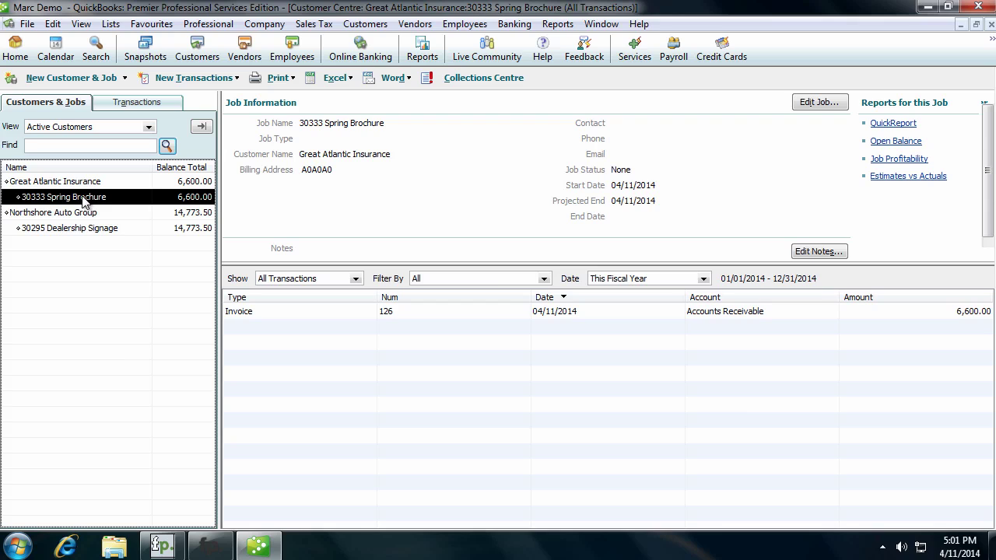
- Open the Spring Brochure invoice in QuickBooks and examine the items and descriptions of its lines
{"action": "double_click", "coordinate": [406, 312]}
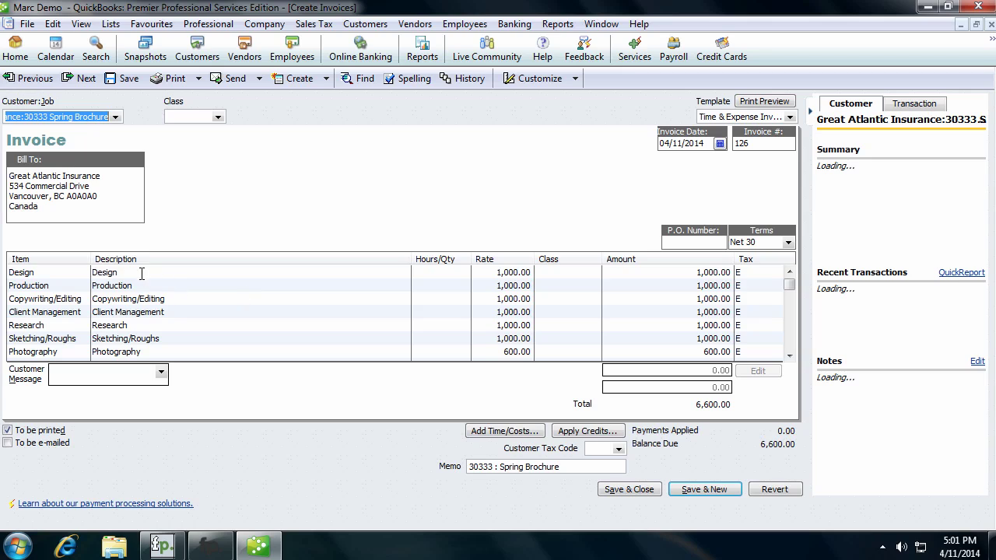
{"action": "left_click", "coordinate": [141, 273]}
{"action": "left_click", "coordinate": [137, 286]}
{"action": "double_click", "coordinate": [134, 299]}
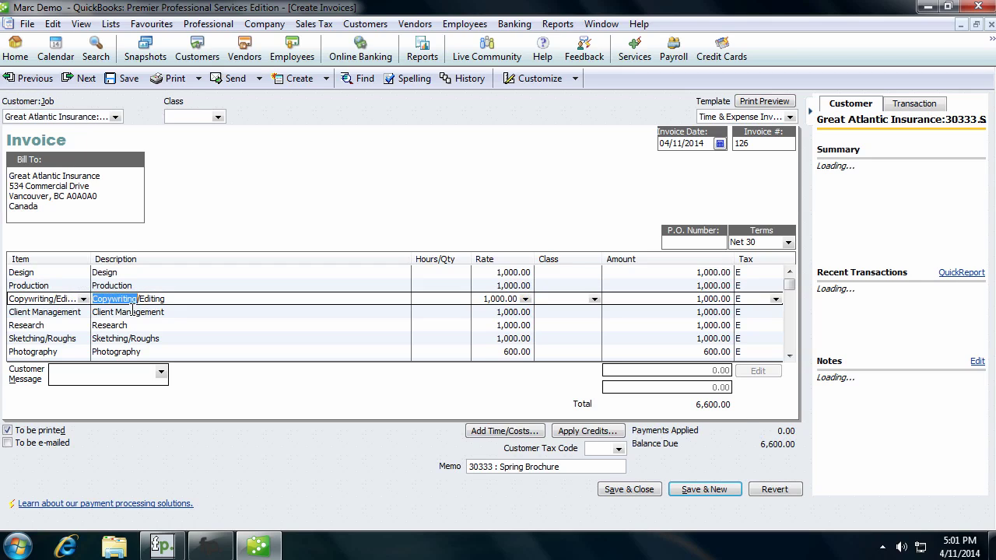
{"action": "left_click", "coordinate": [132, 311]}
{"action": "left_click", "coordinate": [126, 326]}
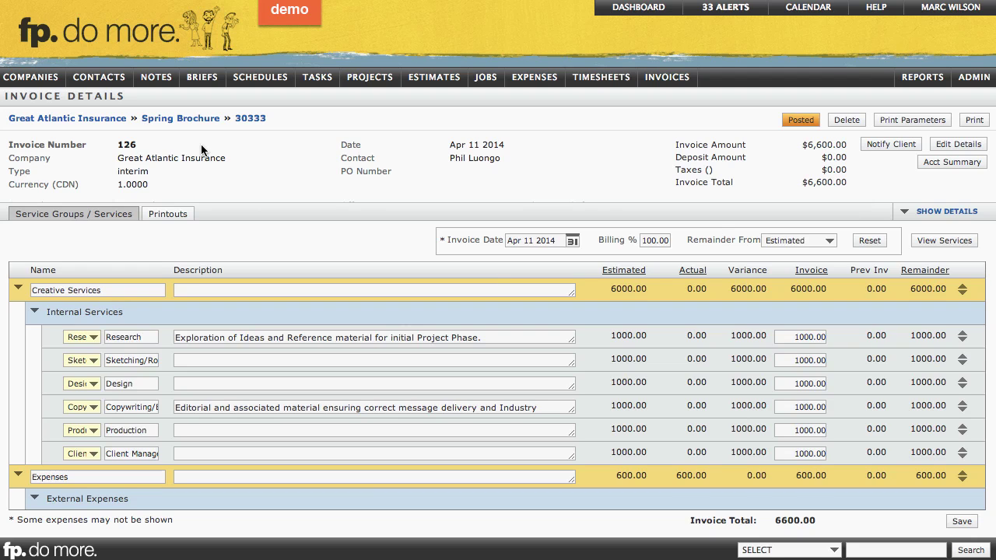
- Switch back to Function Point, show the Spring Brochure job's financials and open the actual external expense under Photography
{"action": "left_click", "coordinate": [187, 121]}
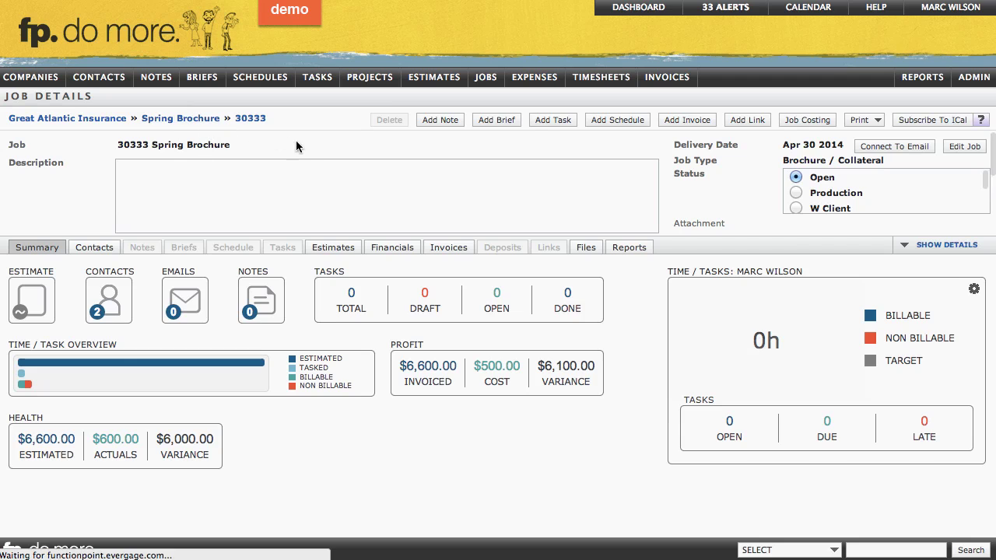
{"action": "left_click", "coordinate": [388, 249]}
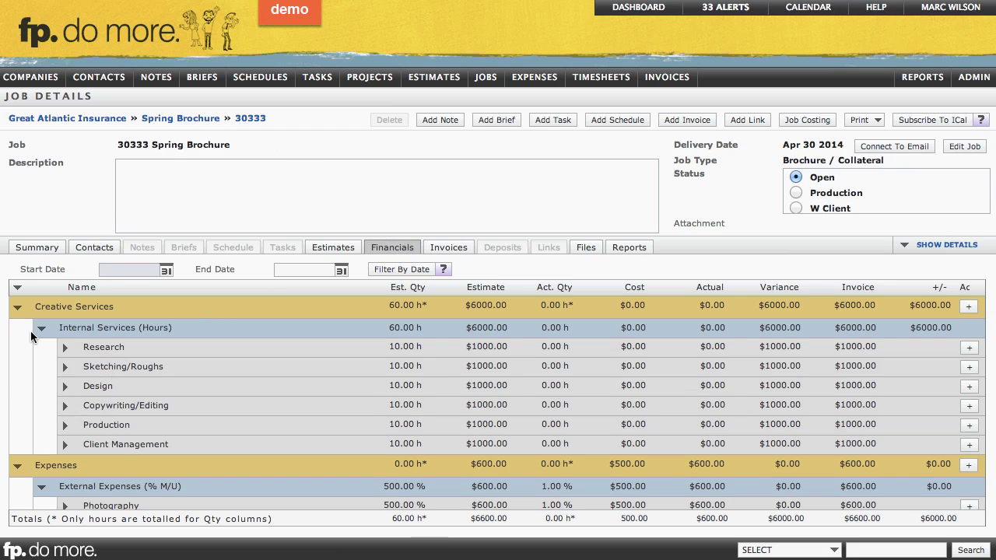
{"action": "left_click", "coordinate": [17, 307]}
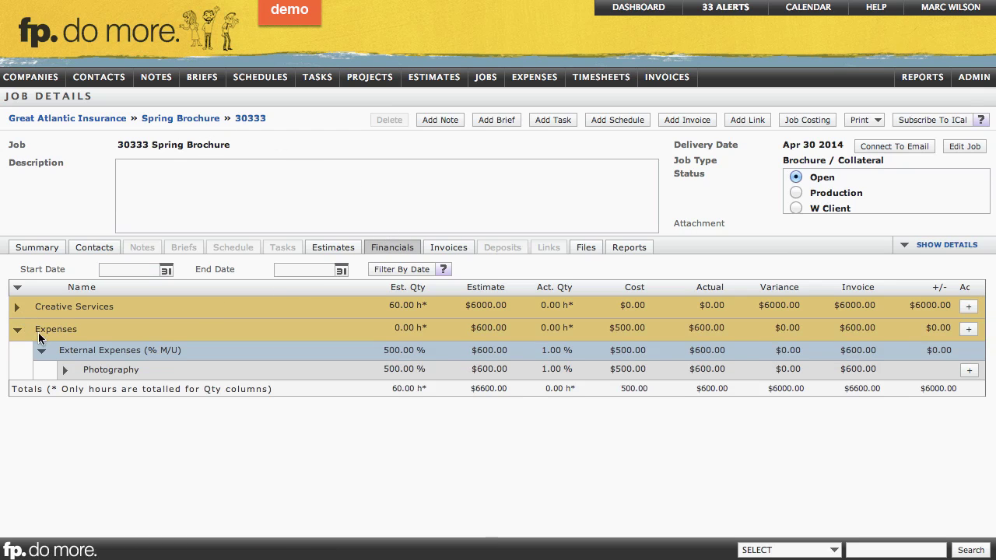
{"action": "left_click", "coordinate": [66, 370]}
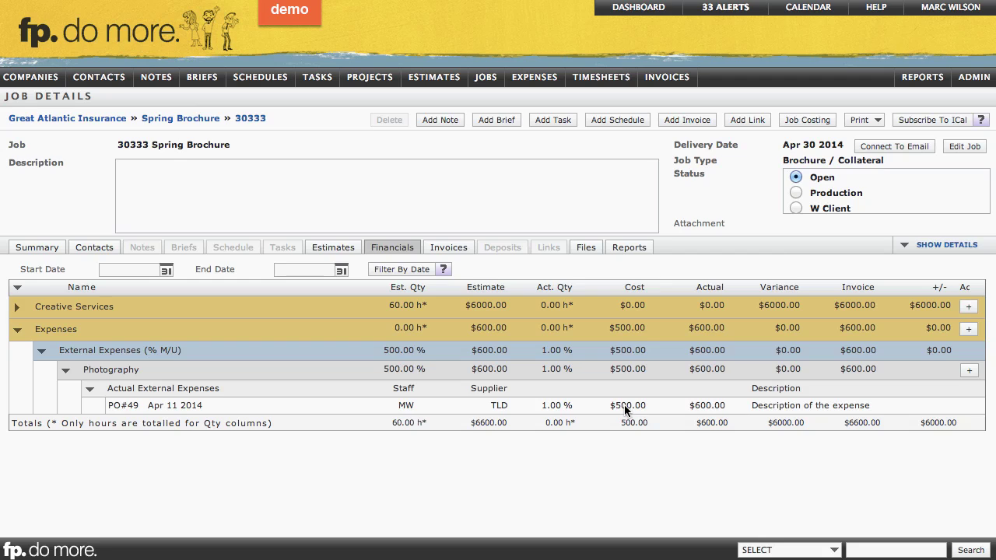
{"action": "left_click_drag", "start_coordinate": [613, 406], "coordinate": [645, 406]}
{"action": "left_click", "coordinate": [727, 406]}
{"action": "left_click", "coordinate": [138, 406]}
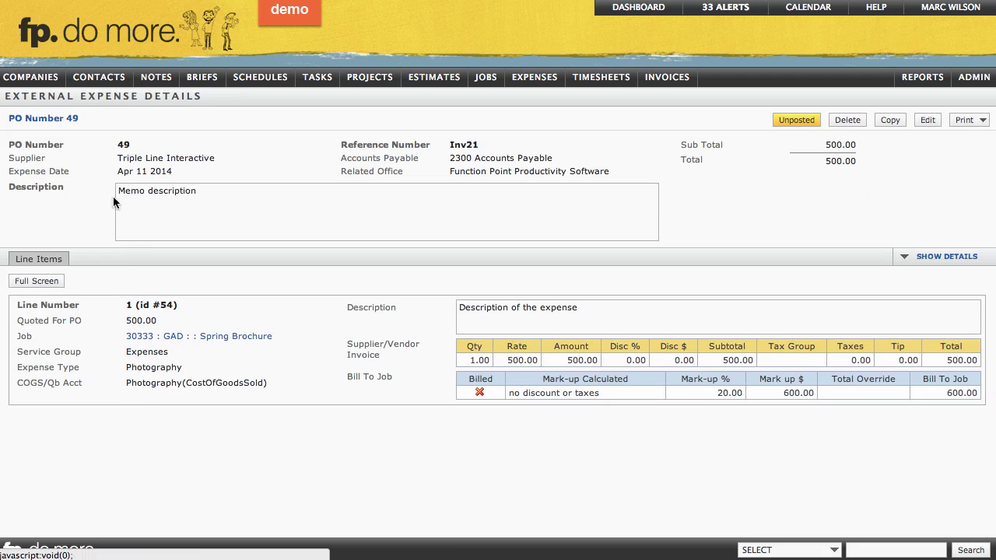
- Examine the external expense's reference number, memo description, line description, expense type and COGS/Qb account
{"action": "left_click_drag", "start_coordinate": [13, 96], "coordinate": [203, 99]}
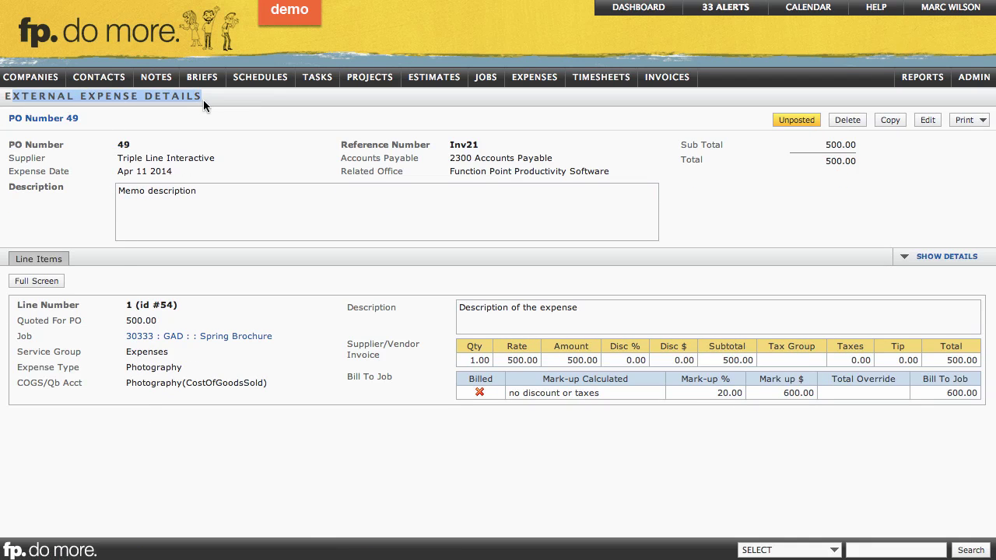
{"action": "left_click", "coordinate": [205, 99]}
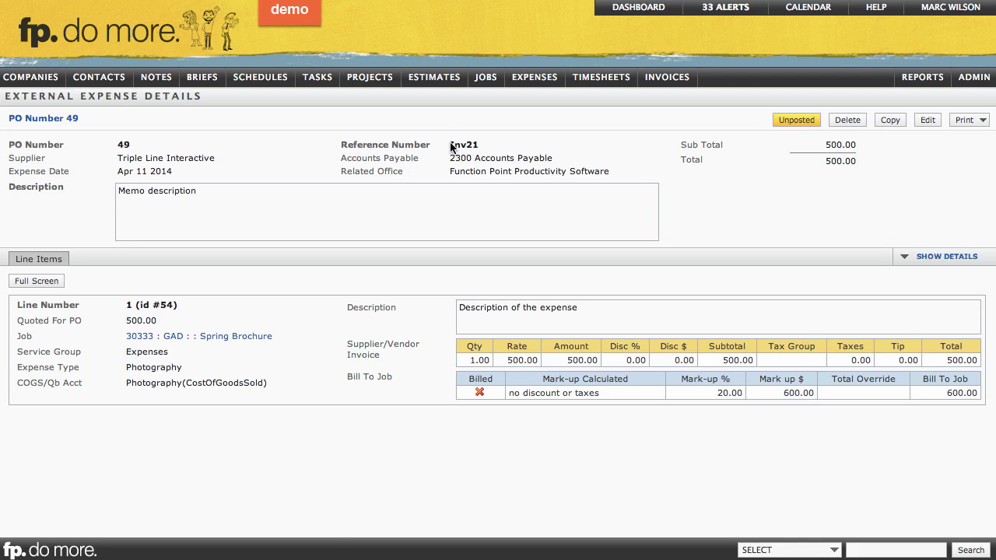
{"action": "left_click_drag", "start_coordinate": [452, 146], "coordinate": [478, 148]}
{"action": "left_click", "coordinate": [478, 148]}
{"action": "left_click", "coordinate": [189, 191]}
{"action": "left_click_drag", "start_coordinate": [465, 308], "coordinate": [577, 312]}
{"action": "left_click", "coordinate": [578, 311]}
{"action": "left_click_drag", "start_coordinate": [127, 369], "coordinate": [232, 387]}
{"action": "left_click", "coordinate": [180, 371]}
{"action": "left_click", "coordinate": [232, 387]}
- Open the external expense for editing and choose Photography(CostOfGoodsSold) as the line's COGS/Qb account
{"action": "left_click", "coordinate": [925, 129]}
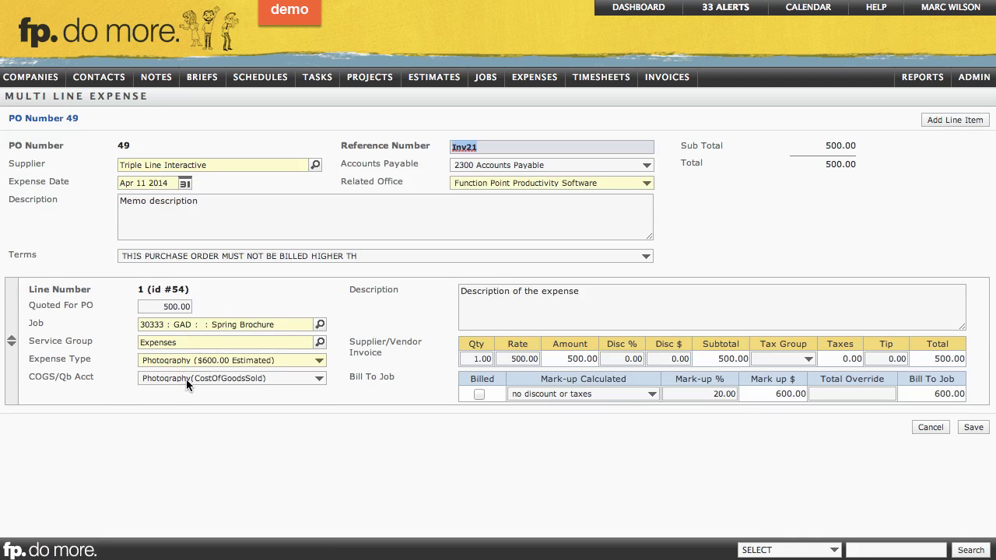
{"action": "left_click", "coordinate": [186, 379]}
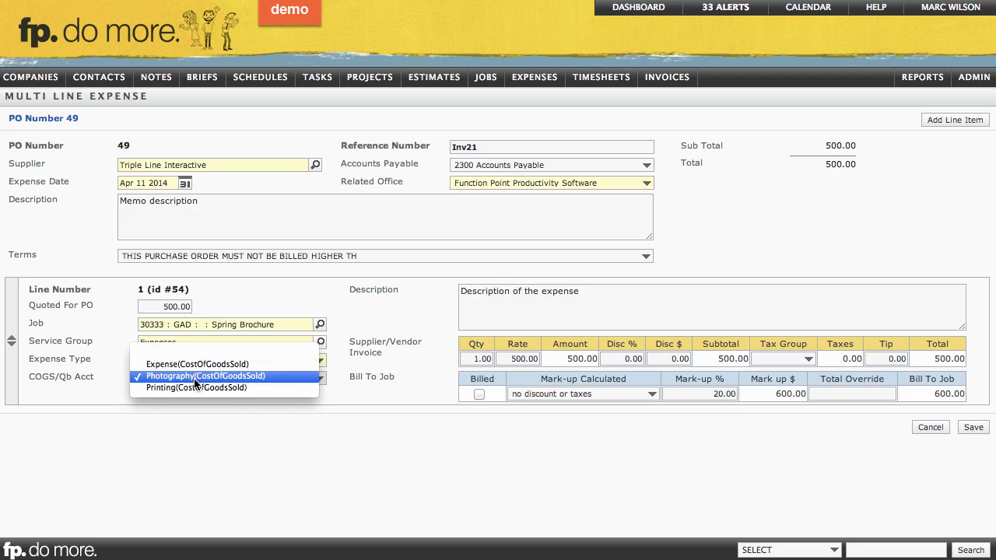
{"action": "left_click", "coordinate": [187, 376]}
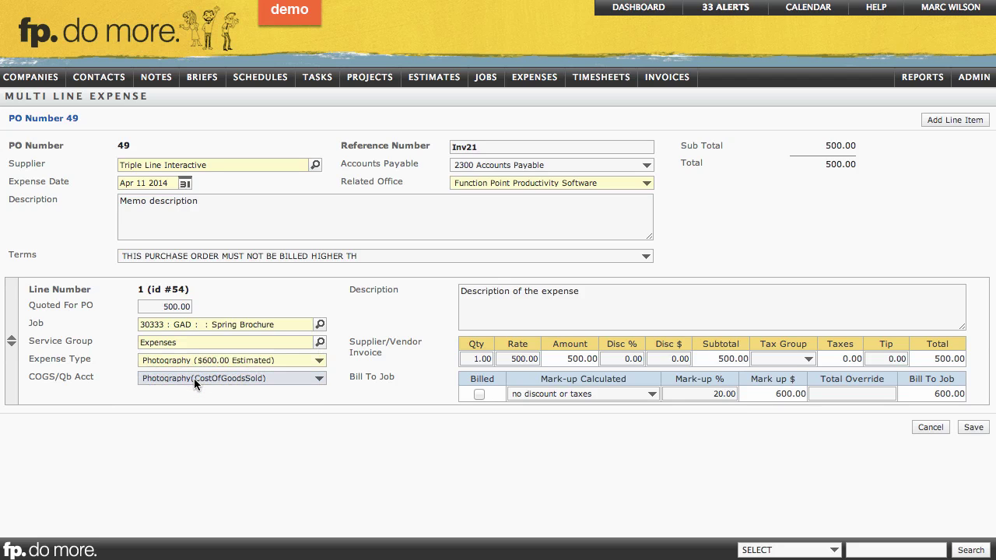
- Try a blank COGS/Qb account on the expense line and restore Photography(CostOfGoodsSold)
{"action": "left_click", "coordinate": [194, 378]}
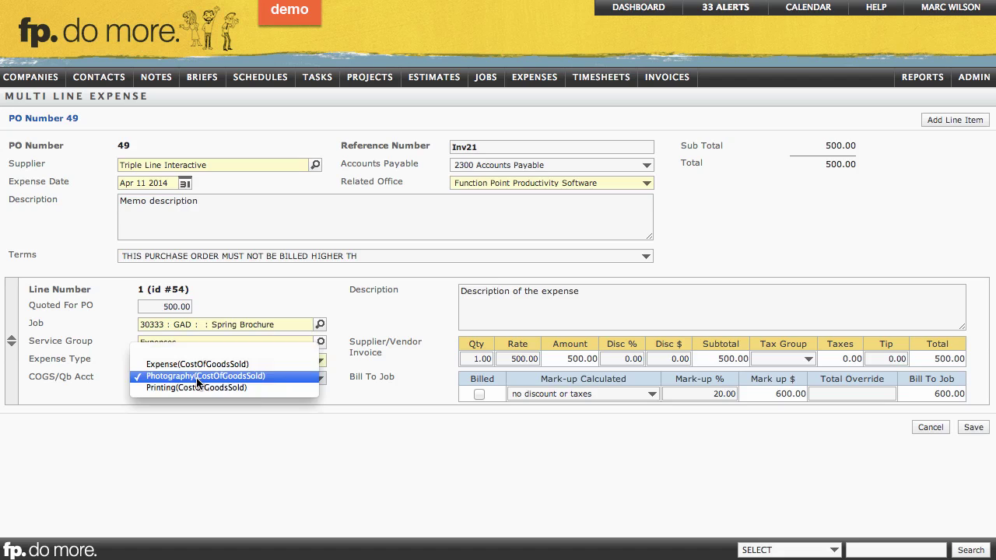
{"action": "left_click", "coordinate": [204, 356]}
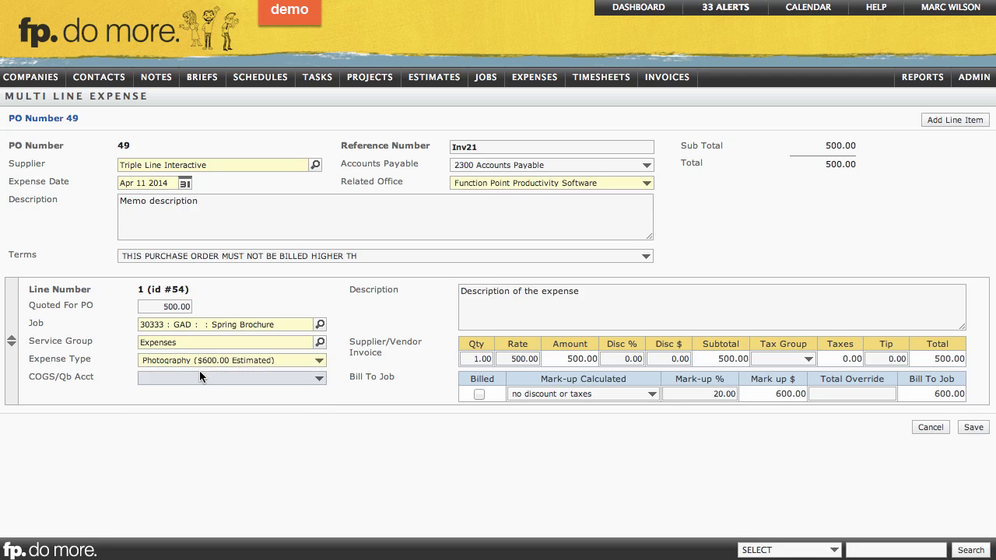
{"action": "left_click", "coordinate": [199, 373]}
{"action": "left_click", "coordinate": [199, 402]}
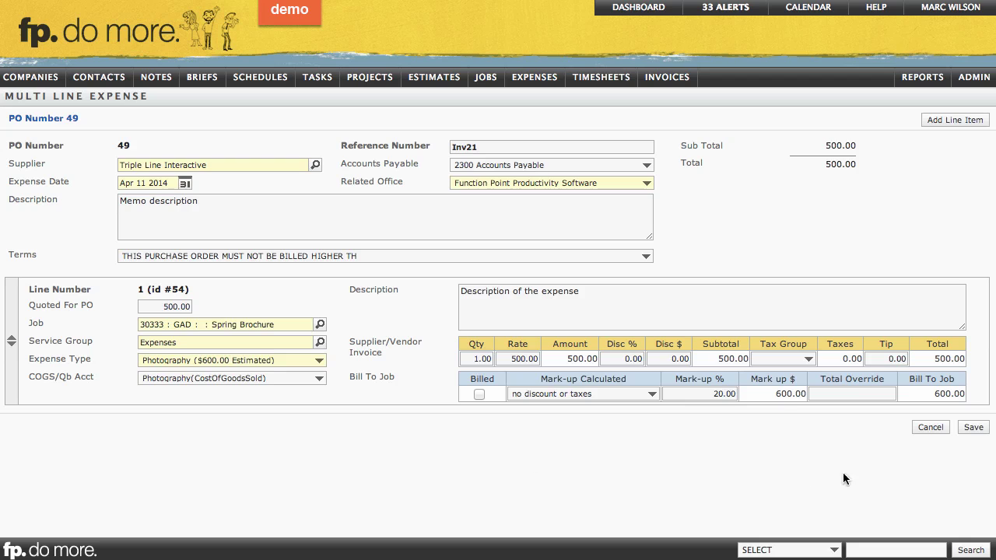
- Save the external expense and mark it as posted
{"action": "left_click", "coordinate": [973, 428]}
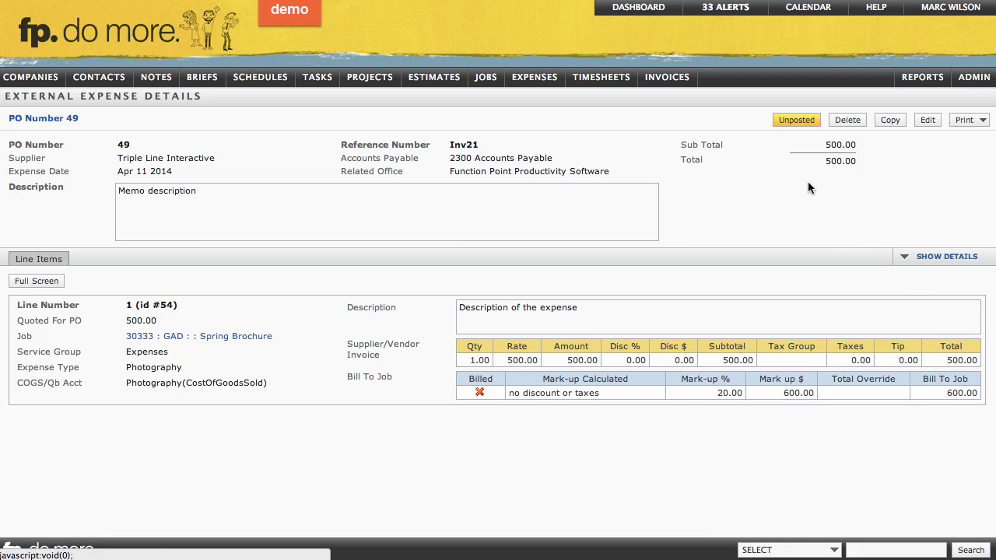
{"action": "left_click", "coordinate": [797, 123]}
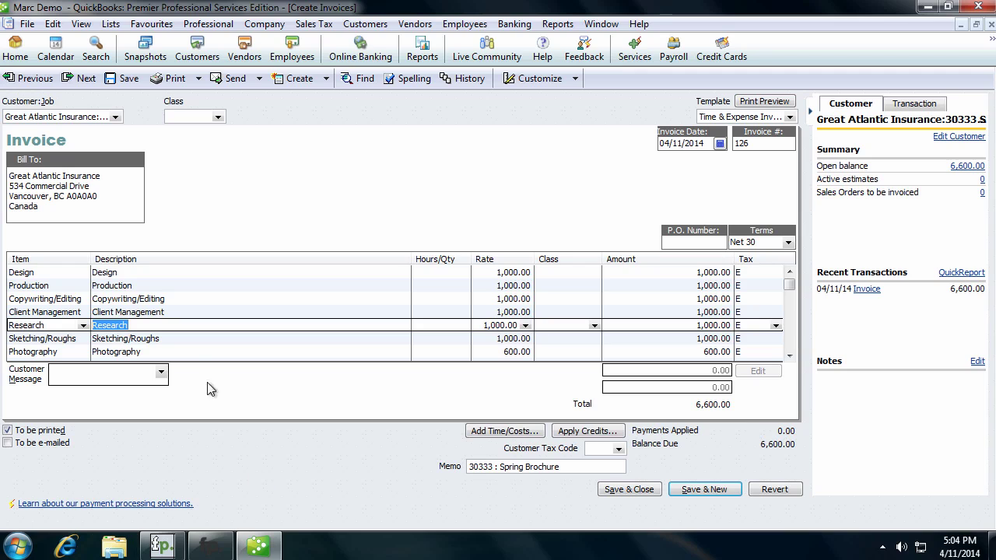
- Show the vendor list in QuickBooks and synchronize the posted external expense with fp. through fp. Accountant
{"action": "left_click", "coordinate": [17, 54]}
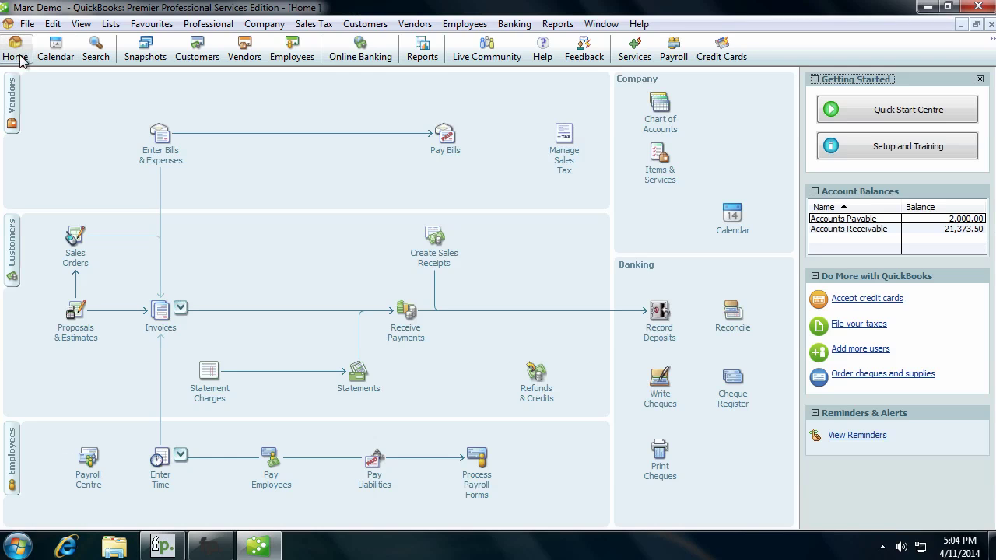
{"action": "left_click", "coordinate": [12, 100]}
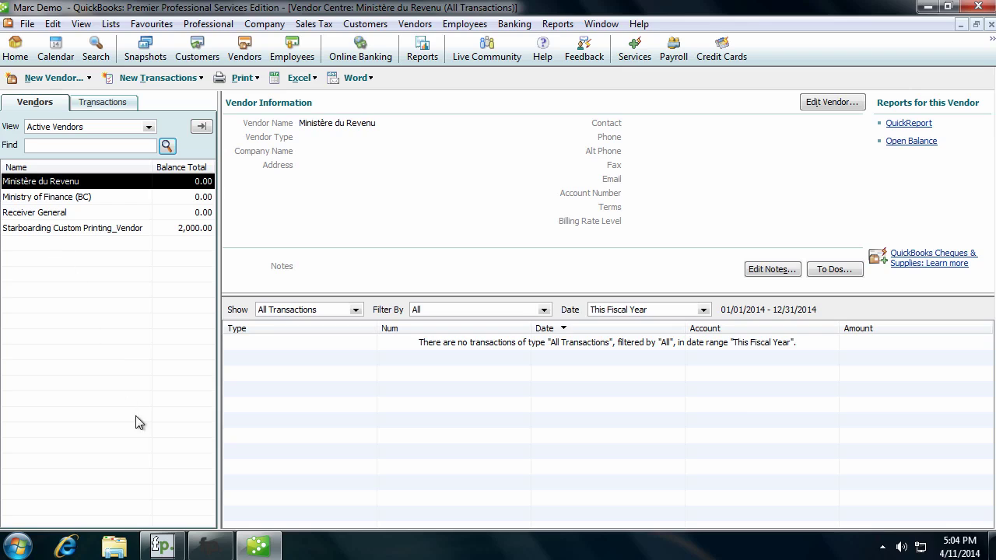
{"action": "left_click", "coordinate": [211, 547]}
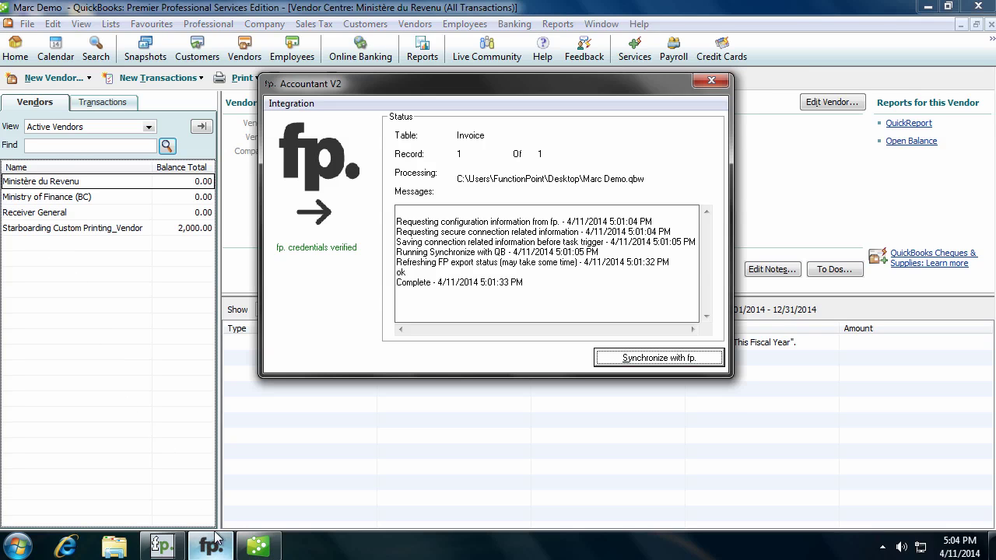
{"action": "left_click", "coordinate": [638, 359]}
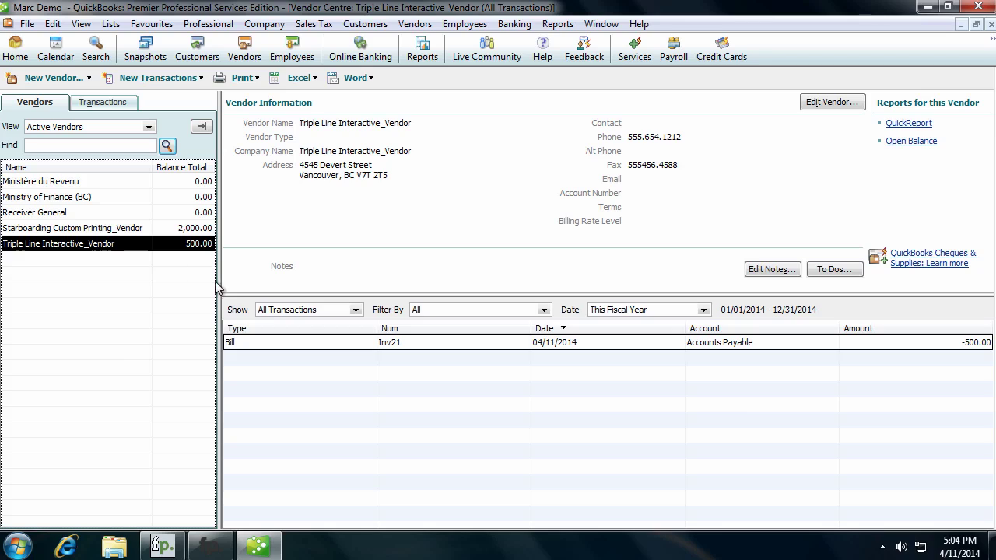
- Open the Triple Line Interactive_Vendor bill Inv21 in QuickBooks and examine its item description, memo, reference number and vendor name
{"action": "double_click", "coordinate": [418, 348]}
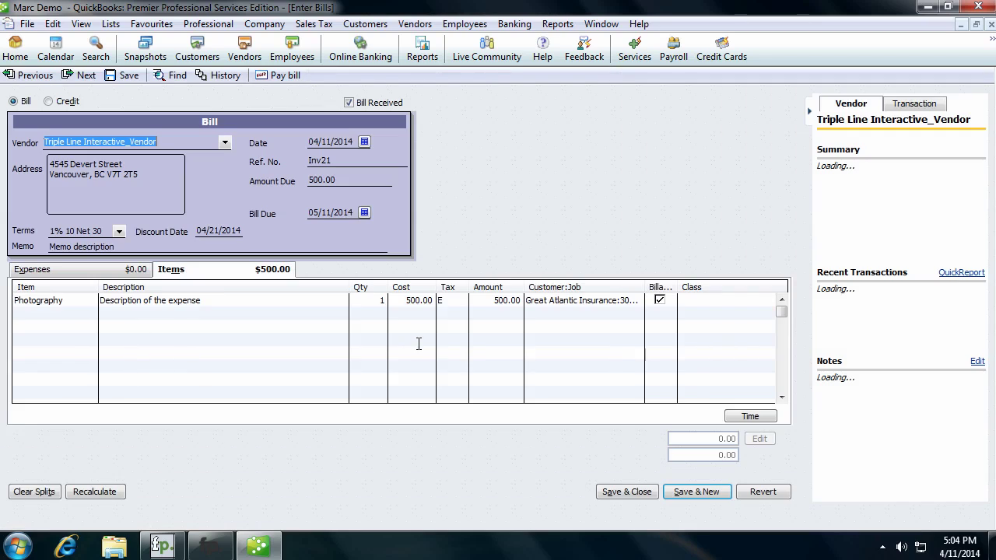
{"action": "left_click_drag", "start_coordinate": [101, 301], "coordinate": [206, 302]}
{"action": "left_click", "coordinate": [205, 302]}
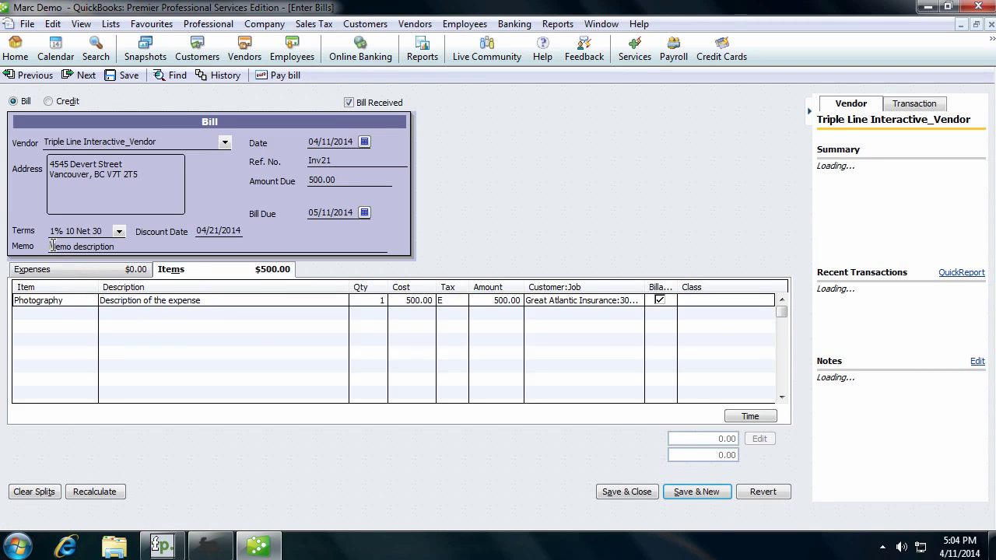
{"action": "left_click_drag", "start_coordinate": [50, 247], "coordinate": [106, 247]}
{"action": "left_click", "coordinate": [114, 253]}
{"action": "left_click_drag", "start_coordinate": [308, 160], "coordinate": [340, 161]}
{"action": "left_click", "coordinate": [334, 161]}
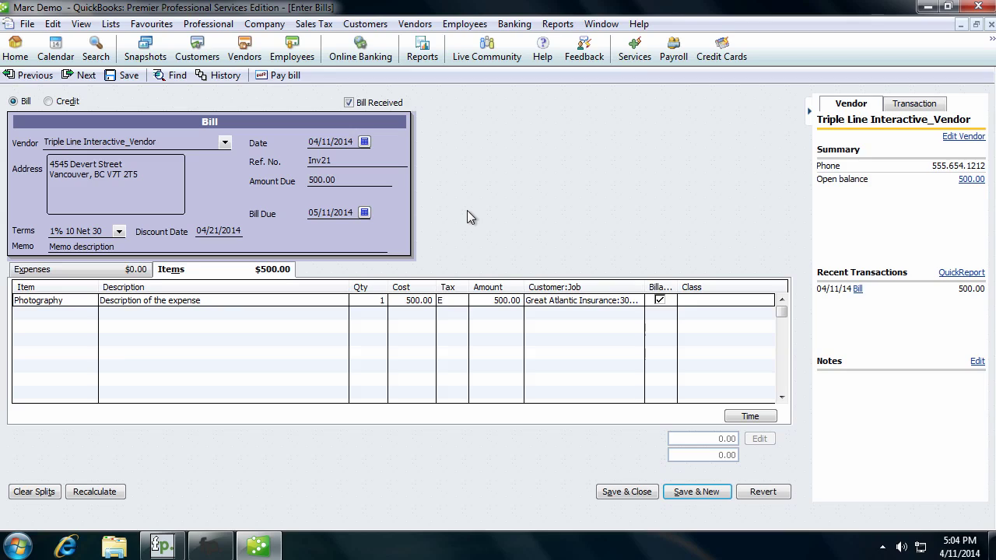
{"action": "left_click_drag", "start_coordinate": [44, 142], "coordinate": [156, 142]}
{"action": "left_click", "coordinate": [157, 142]}
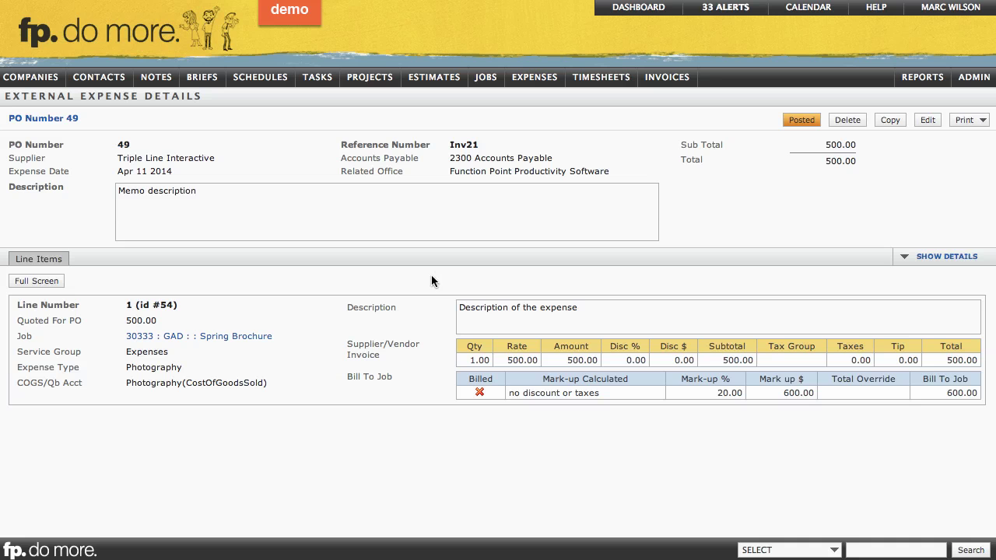
- Switch to Function Point, open invoice 126, submit its details and open its service groups for editing
{"action": "mouse_move", "coordinate": [667, 95]}
{"action": "mouse_move", "coordinate": [667, 116]}
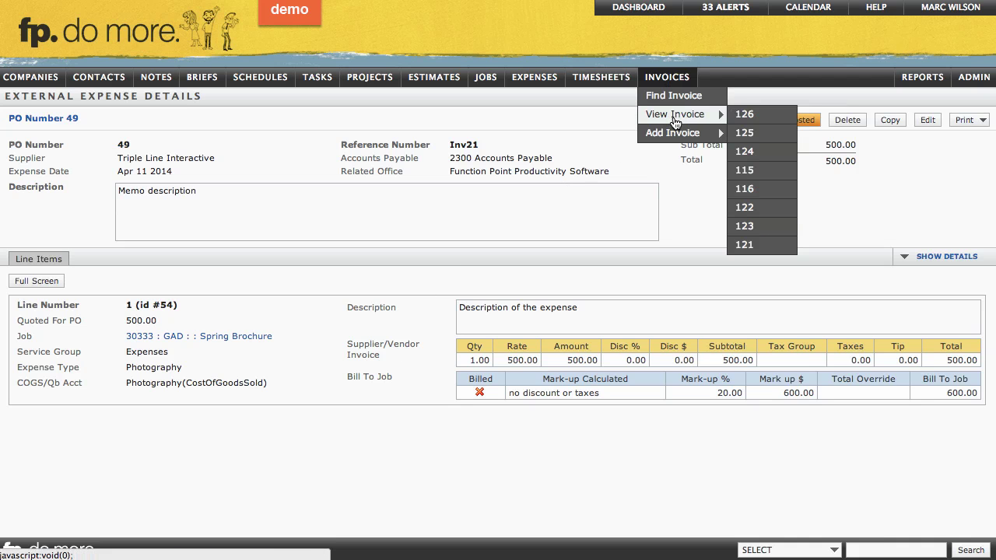
{"action": "left_click", "coordinate": [761, 122]}
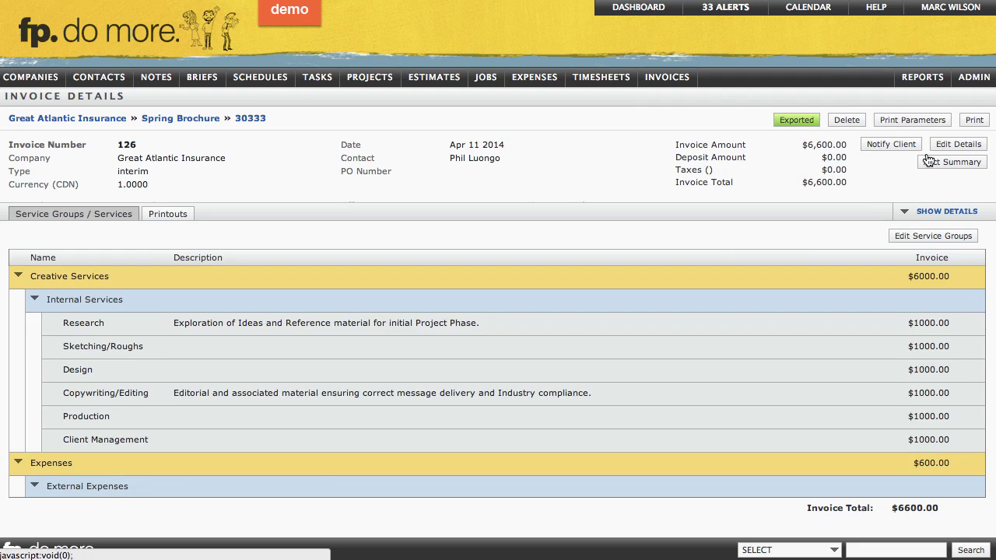
{"action": "left_click", "coordinate": [956, 144]}
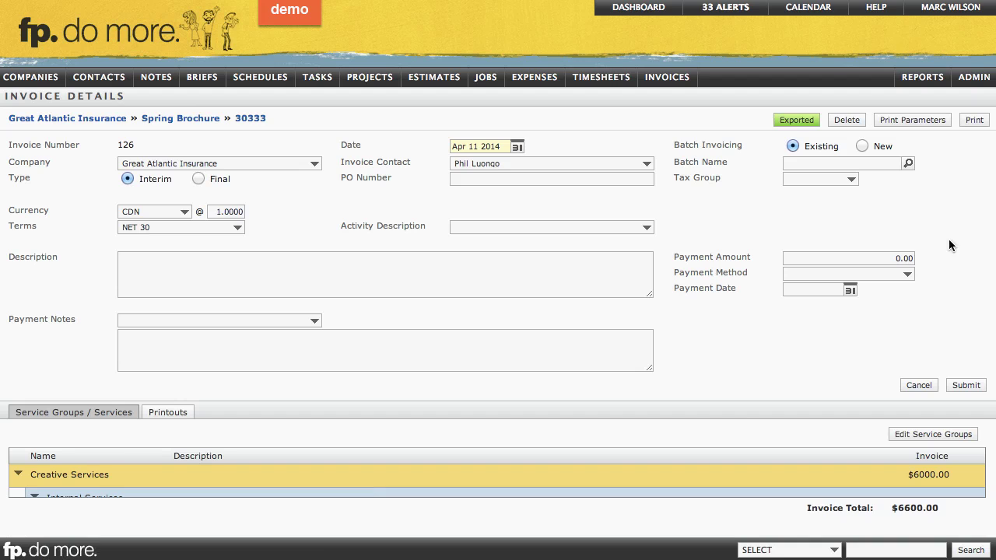
{"action": "left_click", "coordinate": [947, 436]}
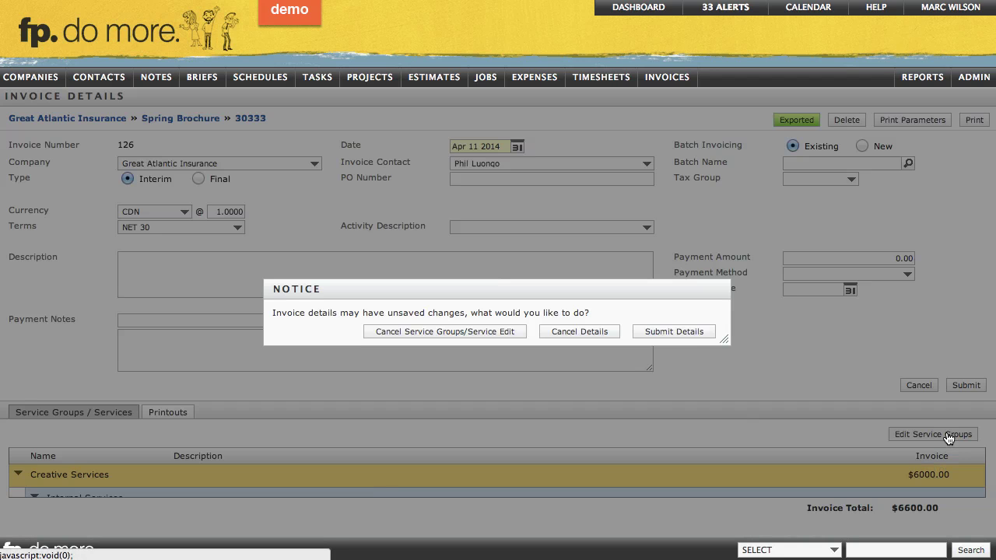
{"action": "left_click", "coordinate": [670, 331]}
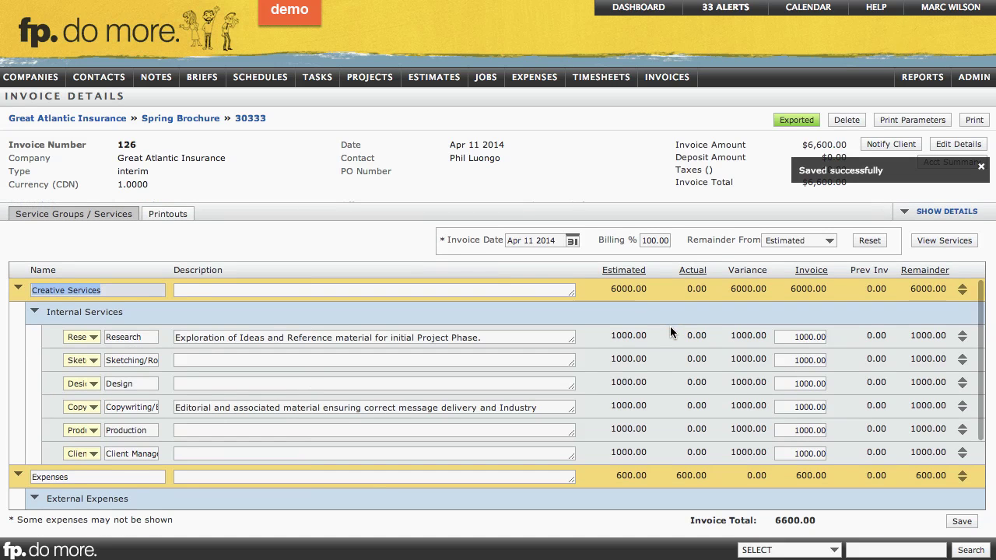
- Set the Research service's invoice amount to 2000, save the service groups and repost the invoice
{"action": "left_click", "coordinate": [817, 336]}
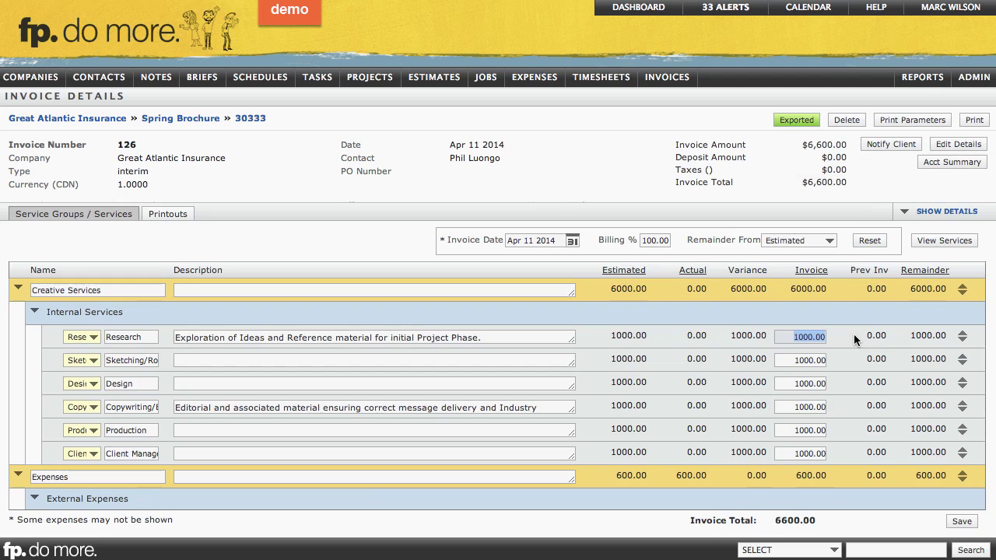
{"action": "type", "text": "2000"}
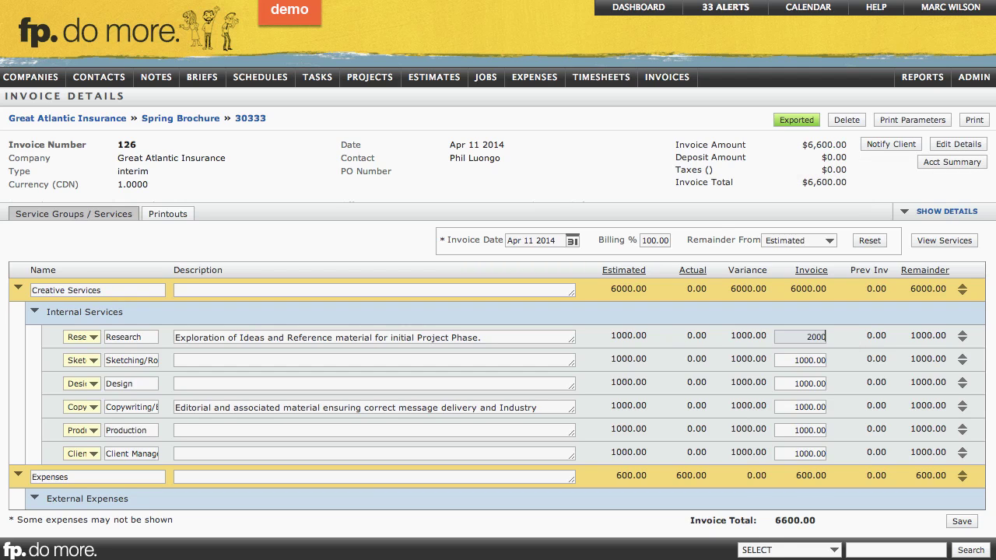
{"action": "left_click", "coordinate": [875, 336]}
{"action": "left_click", "coordinate": [958, 523]}
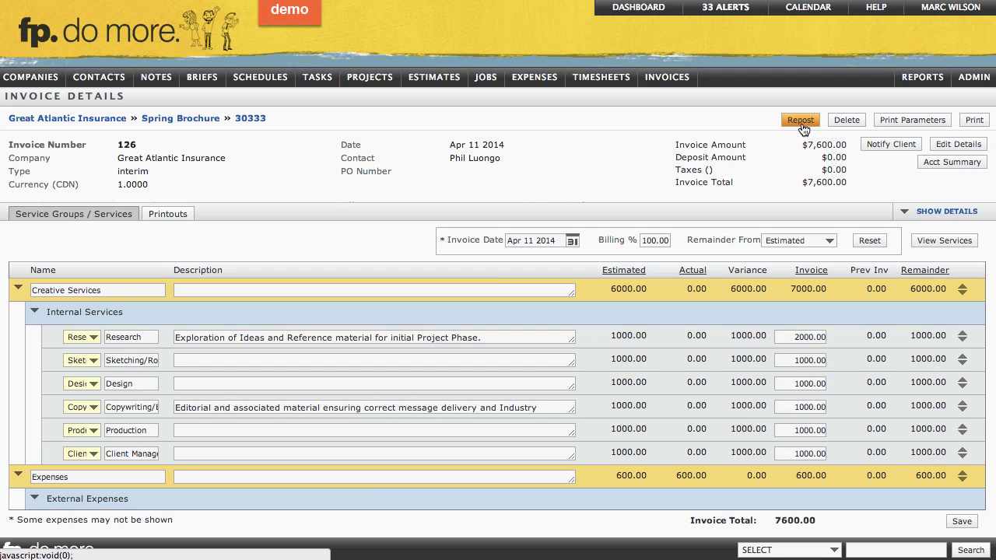
{"action": "left_click", "coordinate": [801, 121]}
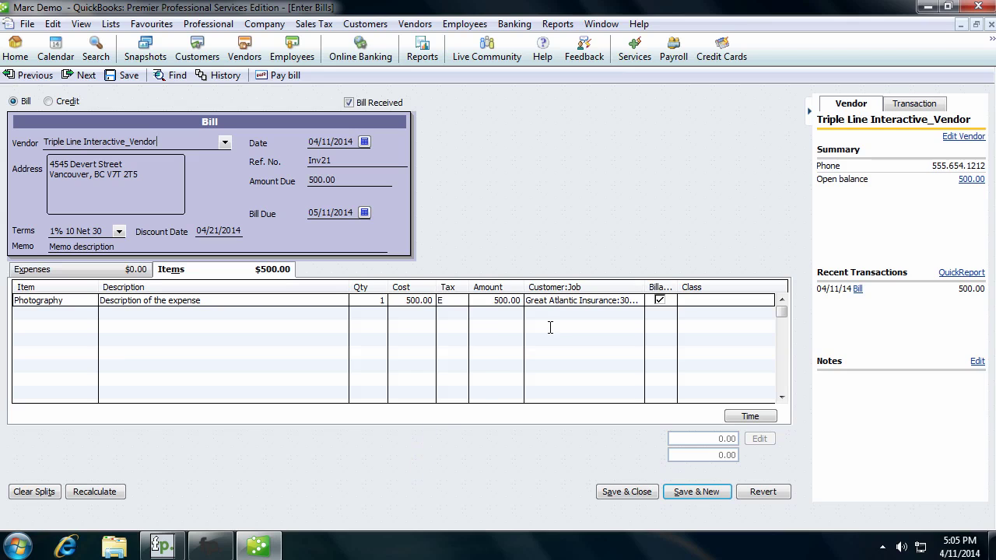
- Switch to QuickBooks and close all its open windows, including the bill, Vendor Centre and invoice
{"action": "left_click", "coordinate": [990, 26]}
{"action": "left_click", "coordinate": [990, 26]}
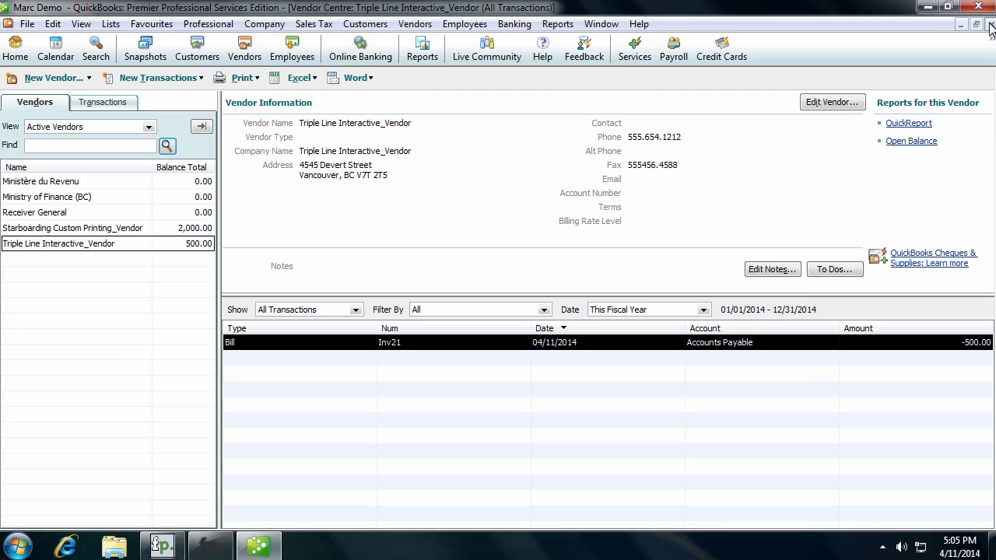
{"action": "left_click", "coordinate": [990, 26]}
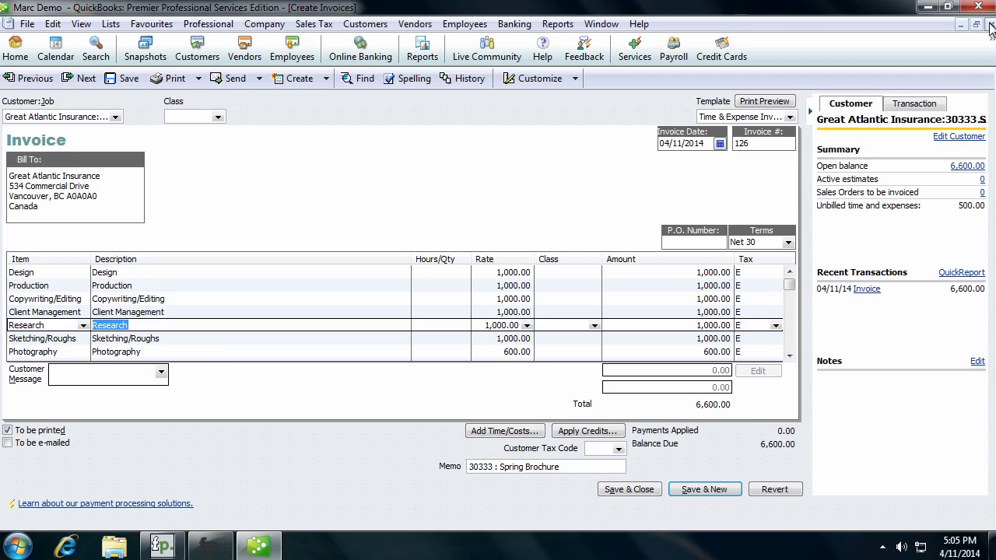
{"action": "left_click", "coordinate": [990, 25]}
{"action": "left_click", "coordinate": [991, 25]}
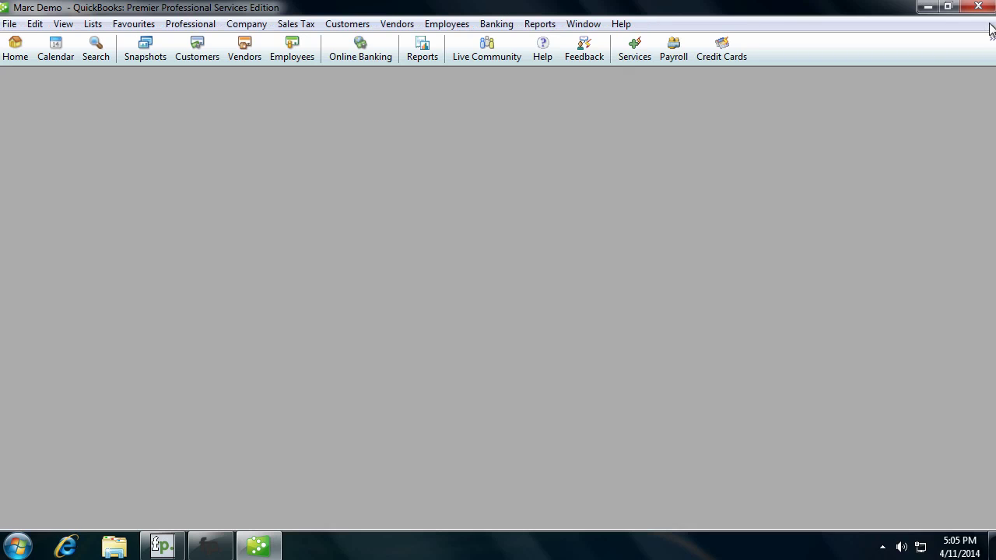
- Open the Customer Centre in QuickBooks and synchronize the reposted invoice with fp. through fp. Accountant
{"action": "left_click", "coordinate": [18, 51]}
{"action": "left_click", "coordinate": [20, 249]}
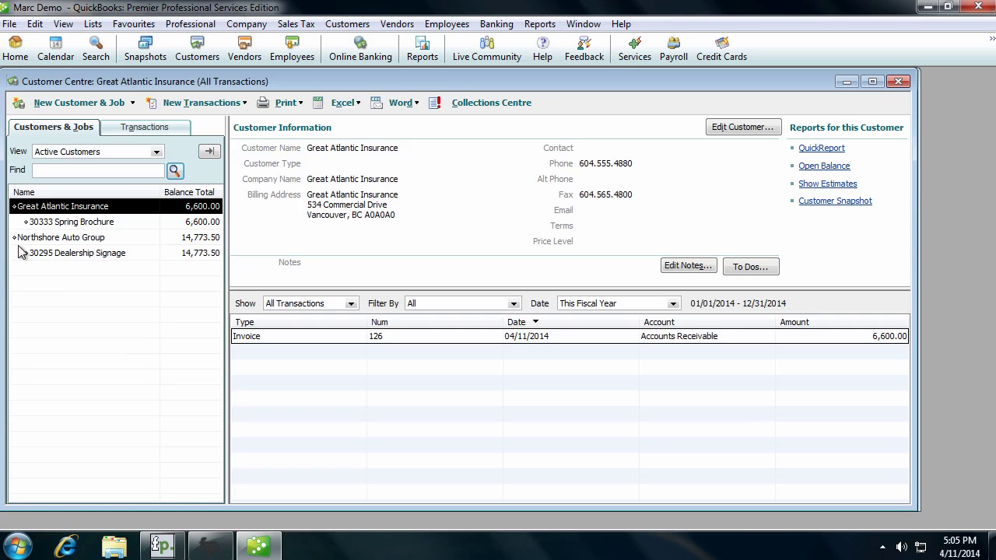
{"action": "left_click", "coordinate": [197, 545]}
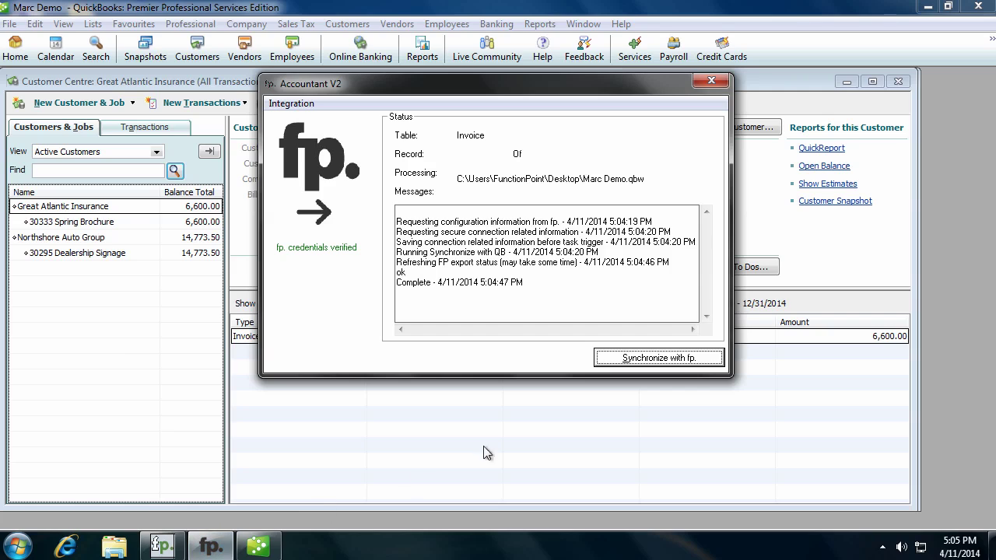
{"action": "left_click", "coordinate": [635, 361]}
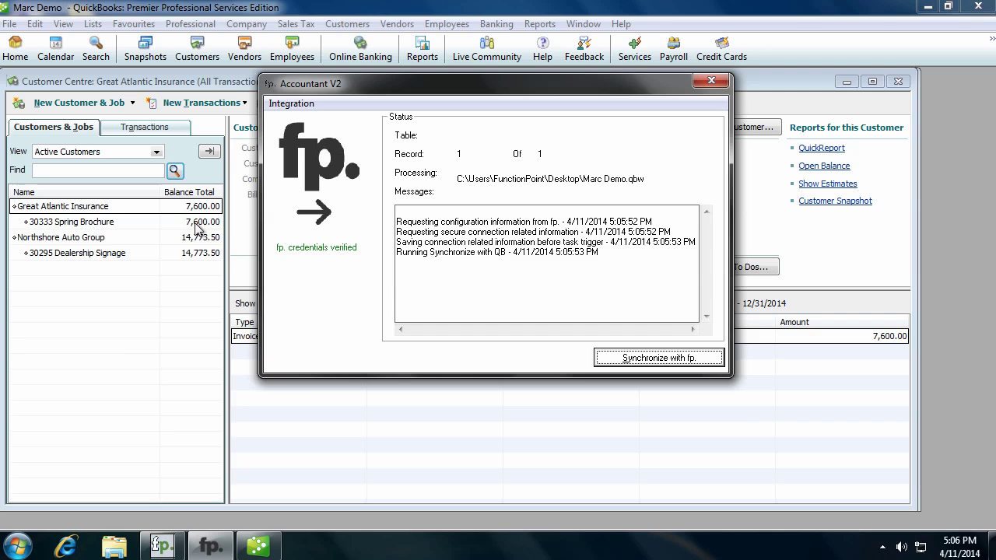
- Open invoice 126 of the 30333 Spring Brochure job in QuickBooks and examine its updated total
{"action": "left_click", "coordinate": [156, 223]}
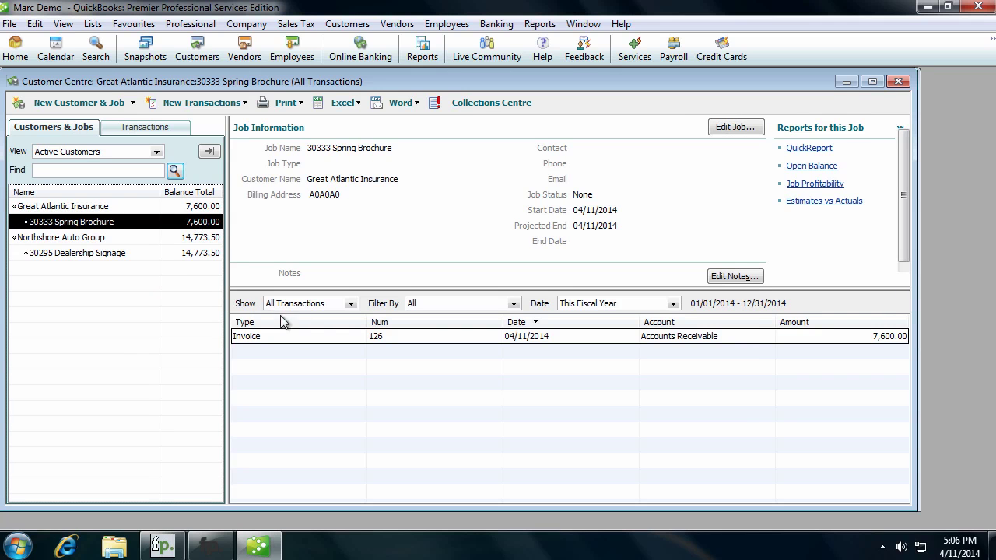
{"action": "double_click", "coordinate": [343, 336]}
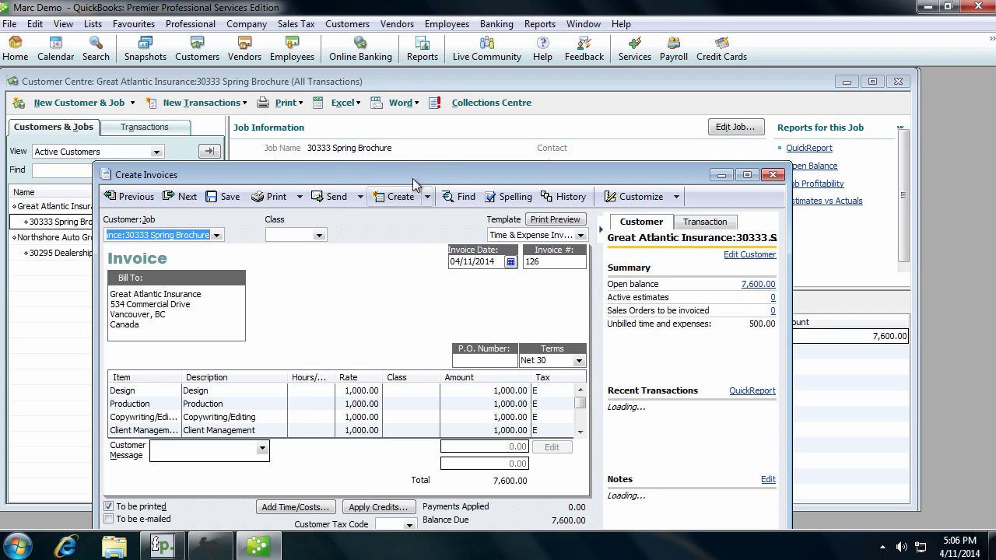
{"action": "left_click_drag", "start_coordinate": [412, 177], "coordinate": [412, 80]}
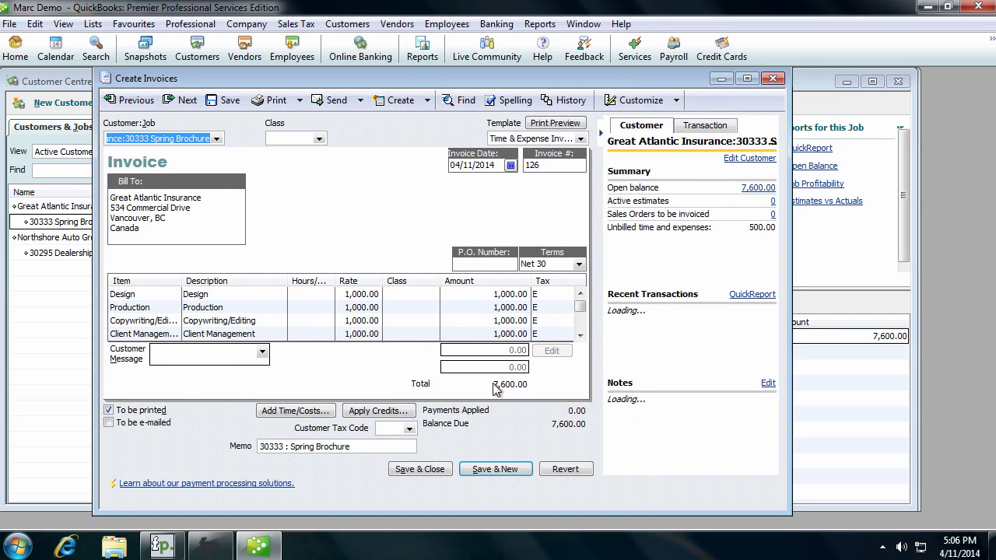